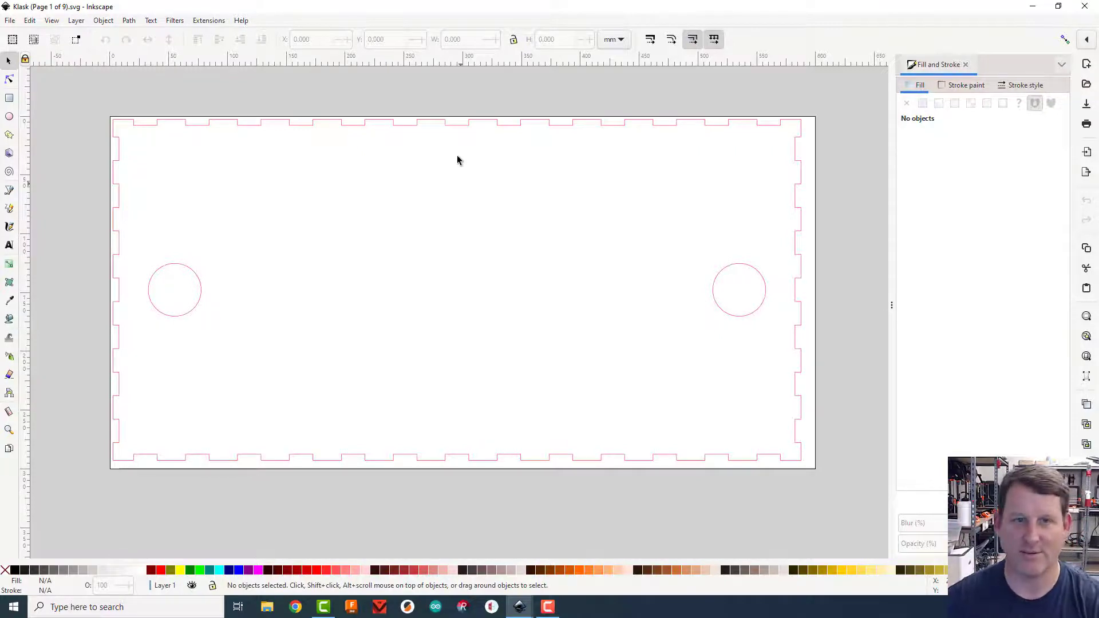
# Close the page 1 drawing and open the recent file Klask (Page 2 of 9).svg.
pyautogui.click(10, 21)
pyautogui.click(37, 252)
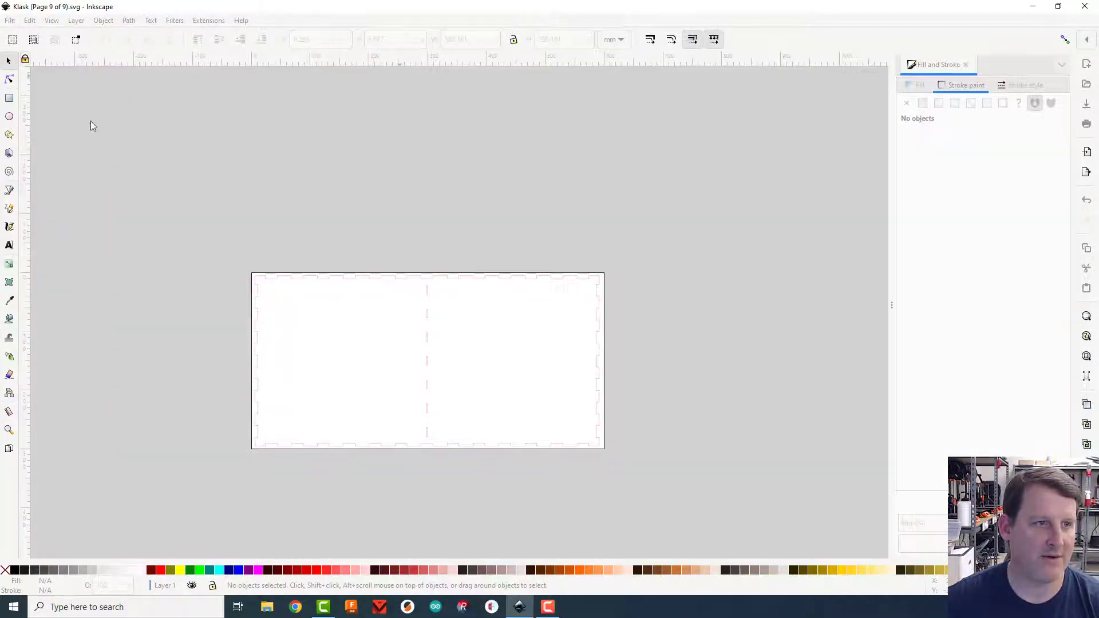
pyautogui.click(10, 20)
pyautogui.moveTo(34, 75)
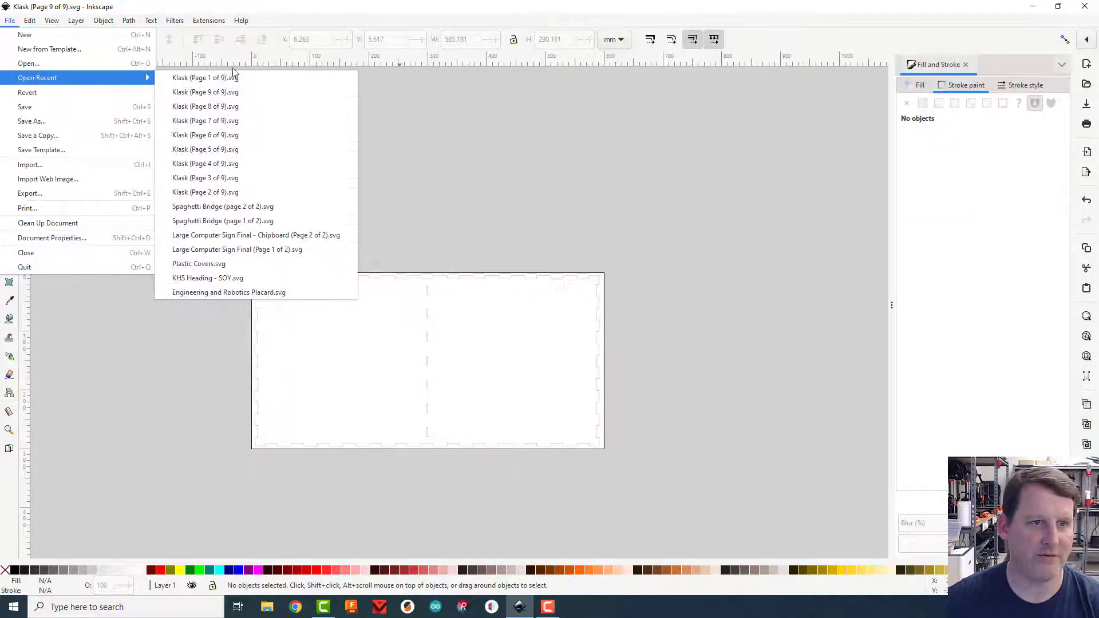
pyautogui.click(219, 192)
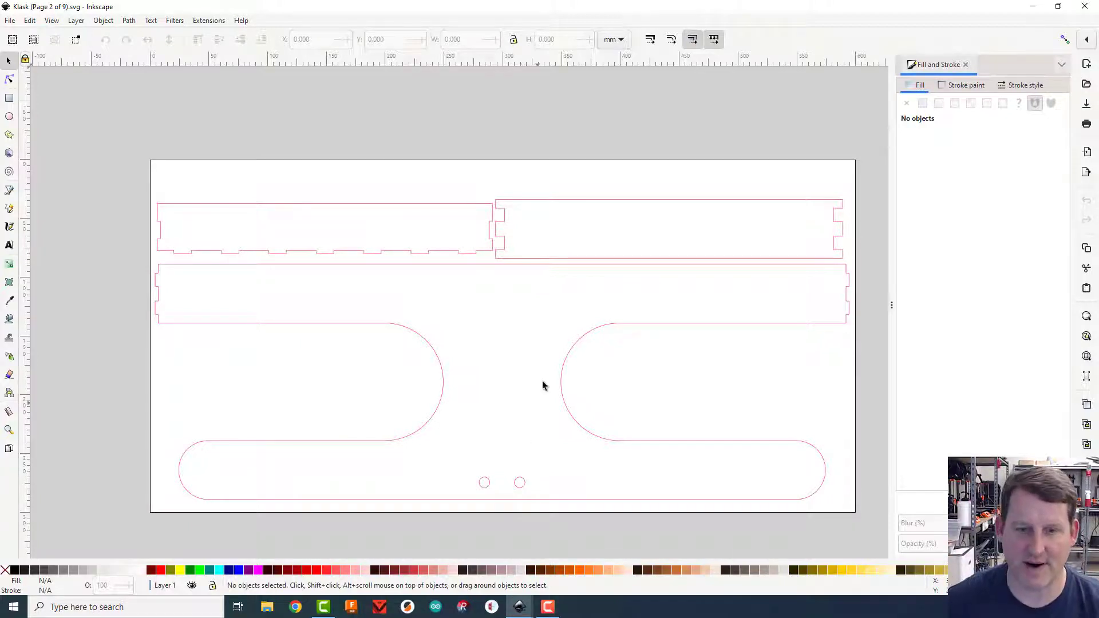
# Add the text "KHS E&R" on the long panel above the curved cutouts and move it to the panel's left end.
pyautogui.click(8, 245)
pyautogui.click(445, 300)
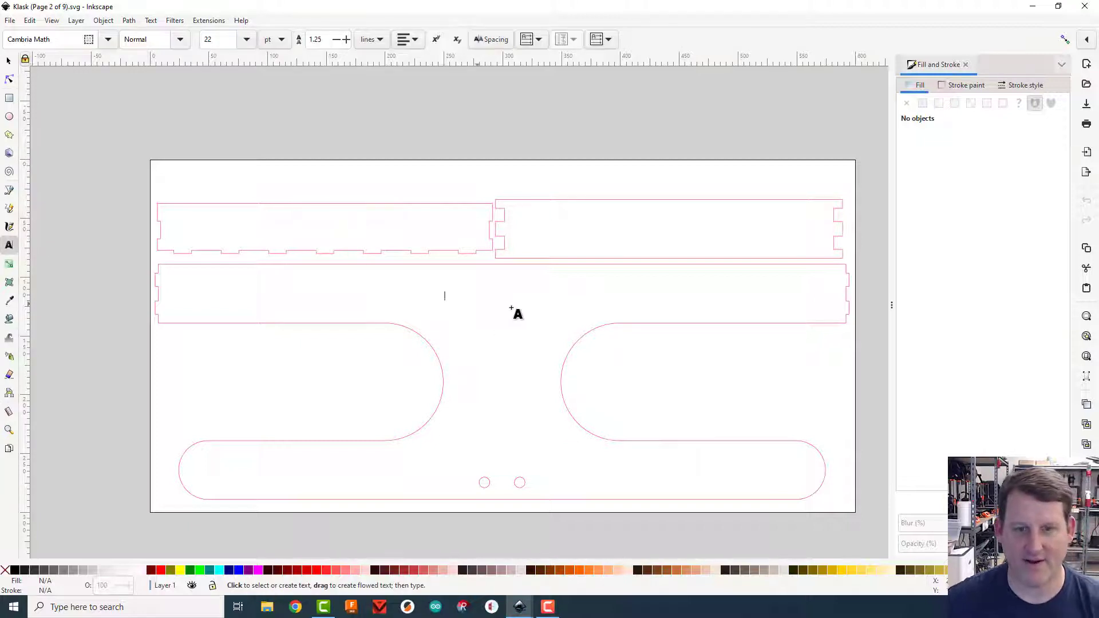
pyautogui.write('KLASK')
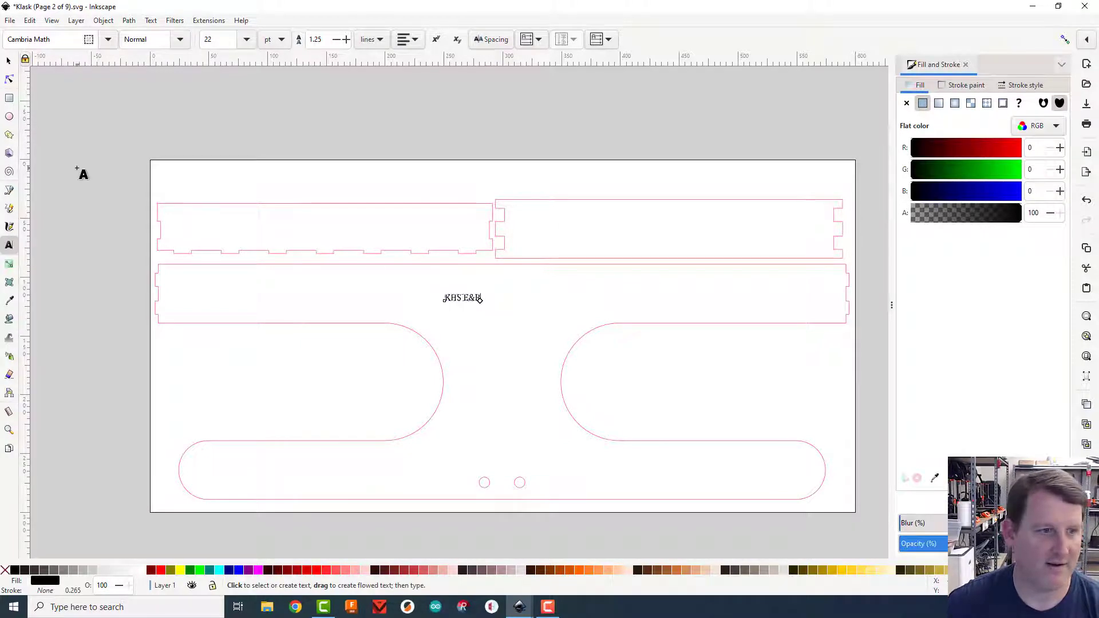
pyautogui.click(9, 61)
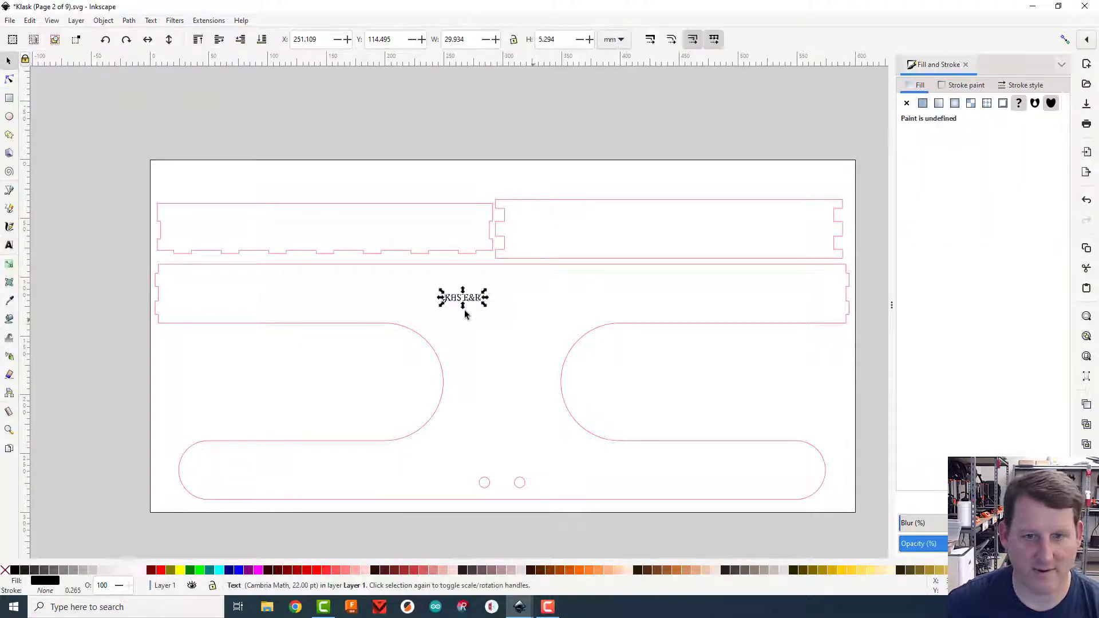
pyautogui.moveTo(466, 303); pyautogui.dragTo(208, 285)
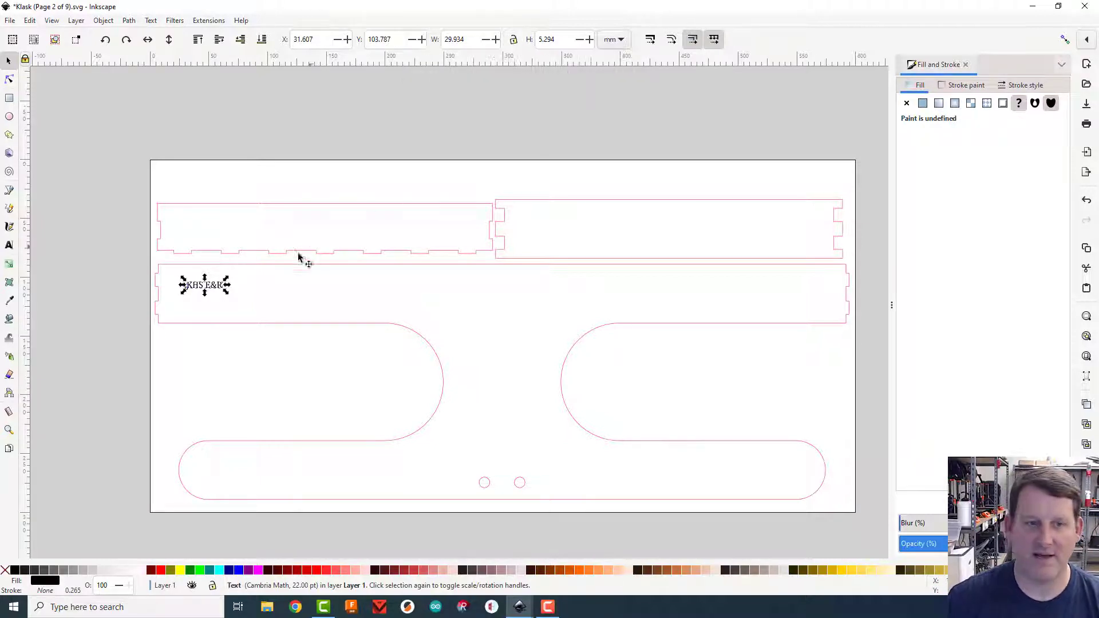
# Enlarge the "KHS E&R" text with locked proportions to about 162 by 29 mm and fit it within the panel's height.
pyautogui.moveTo(227, 295); pyautogui.dragTo(302, 349)
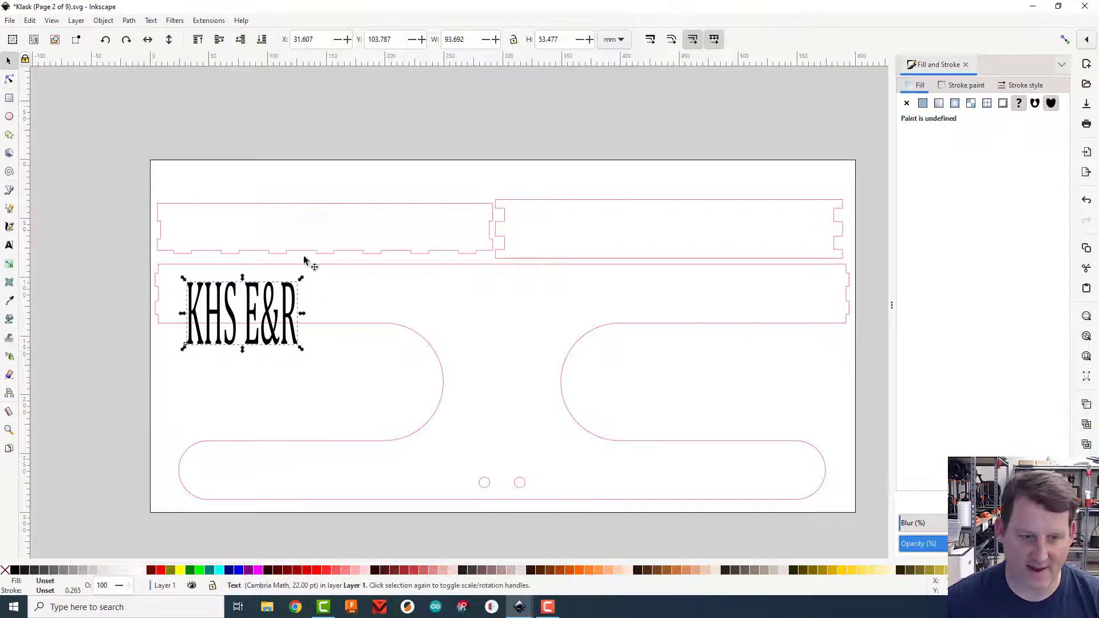
pyautogui.hotkey('ctrl', 'z')
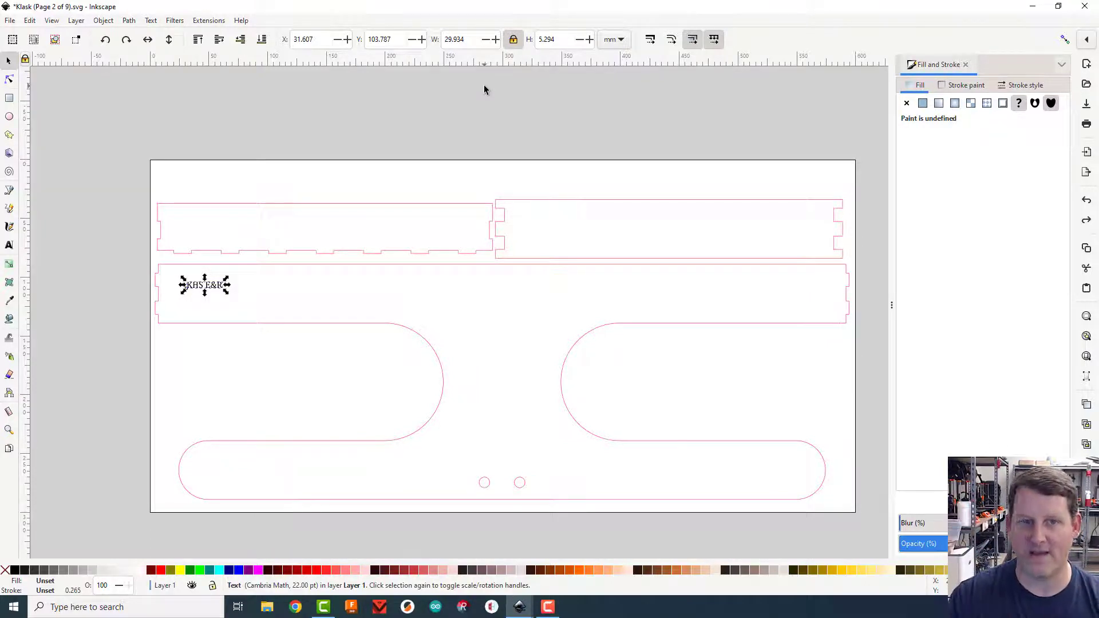
pyautogui.moveTo(228, 292); pyautogui.dragTo(380, 372)
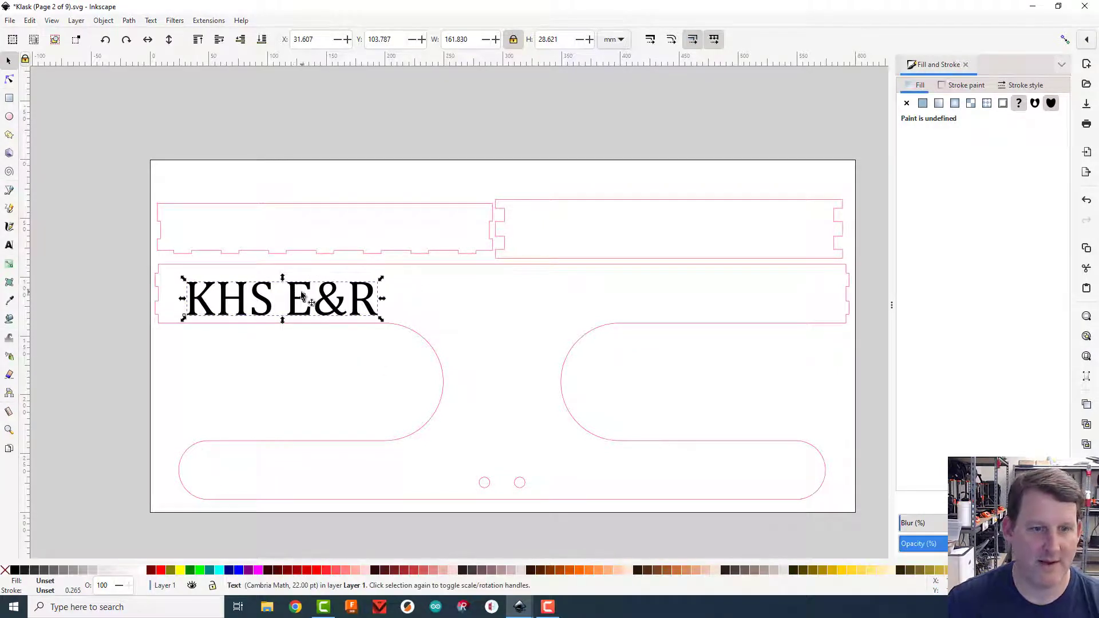
pyautogui.moveTo(284, 286)
pyautogui.mouseDown()
pyautogui.moveTo(275, 277)
pyautogui.moveTo(292, 288)
pyautogui.mouseUp()
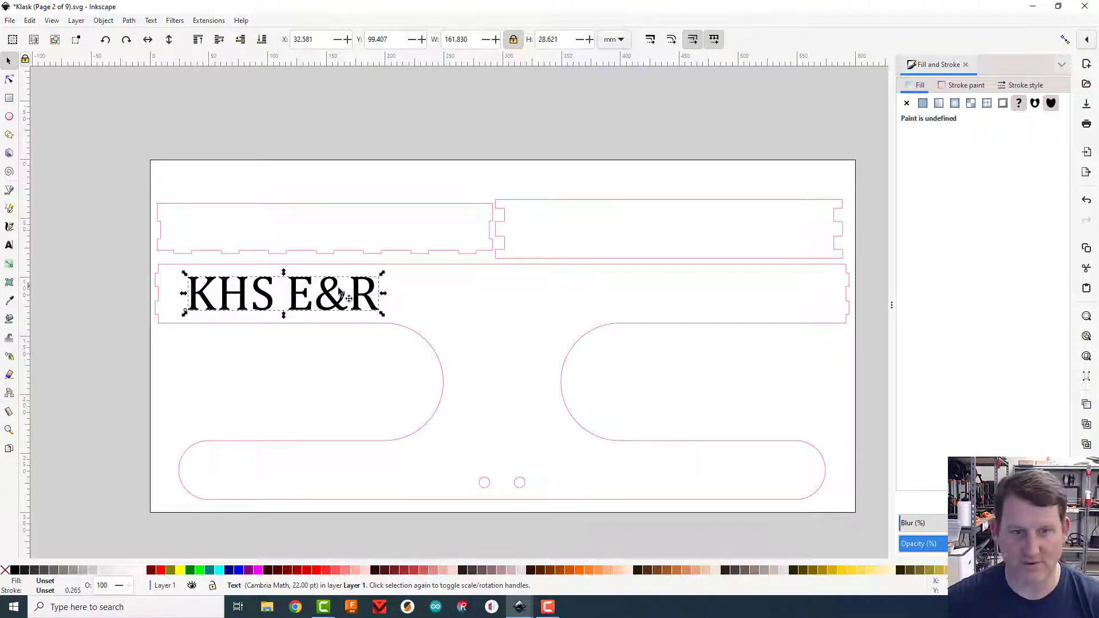
# Paste a copy of the text, change it to "Klask" and move it toward the panel's right end.
pyautogui.hotkey('ctrl', 'v')
pyautogui.tripleClick(724, 293)
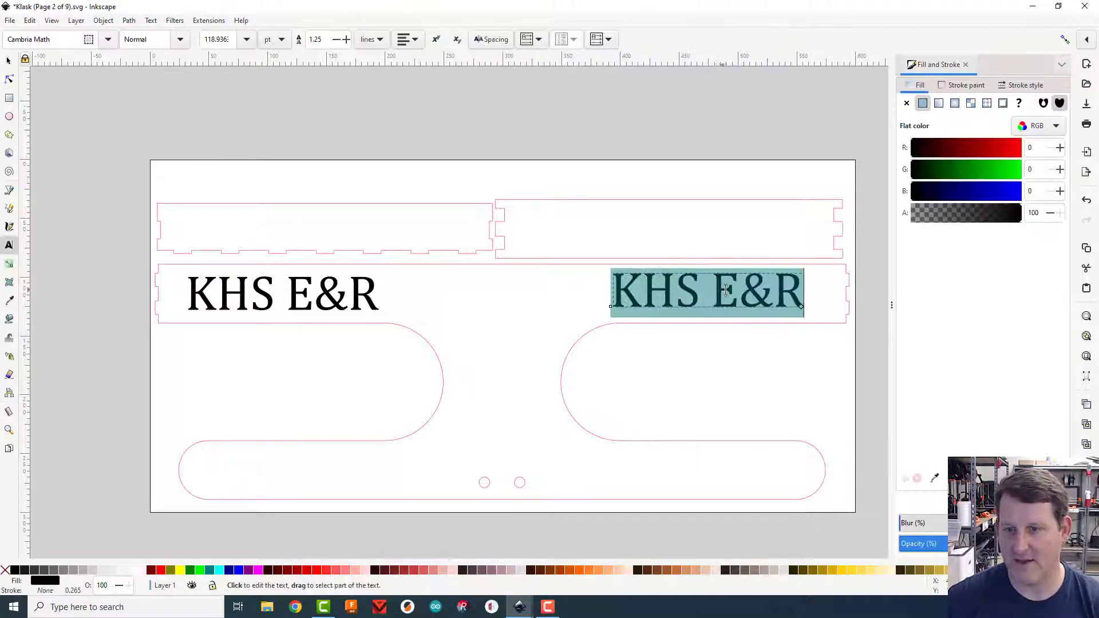
pyautogui.write('Klask')
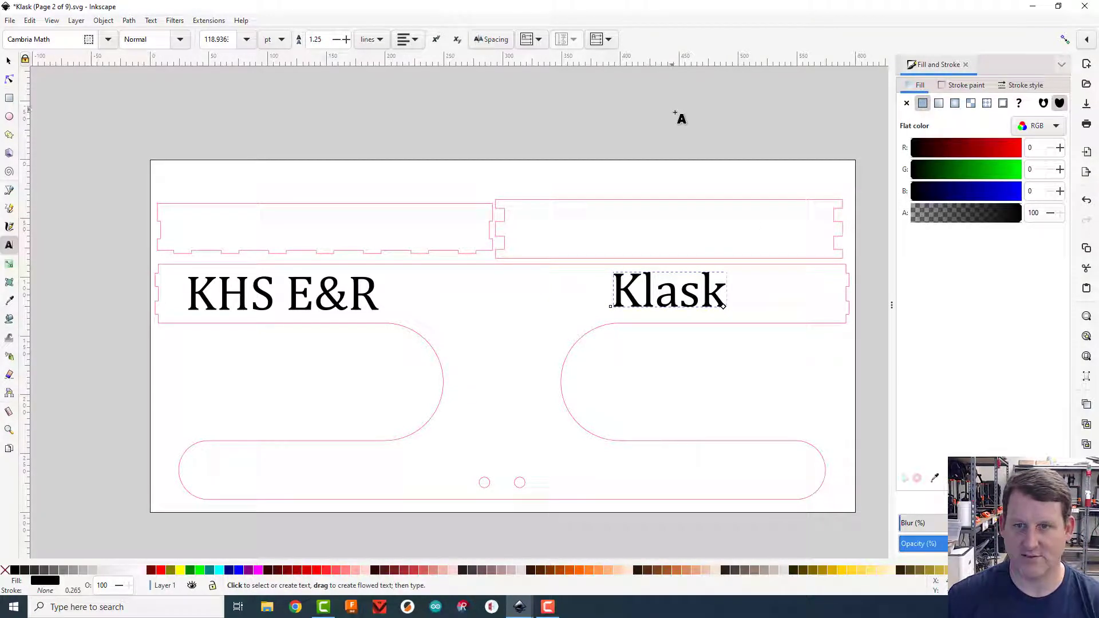
pyautogui.click(9, 61)
pyautogui.moveTo(643, 290); pyautogui.dragTo(711, 291)
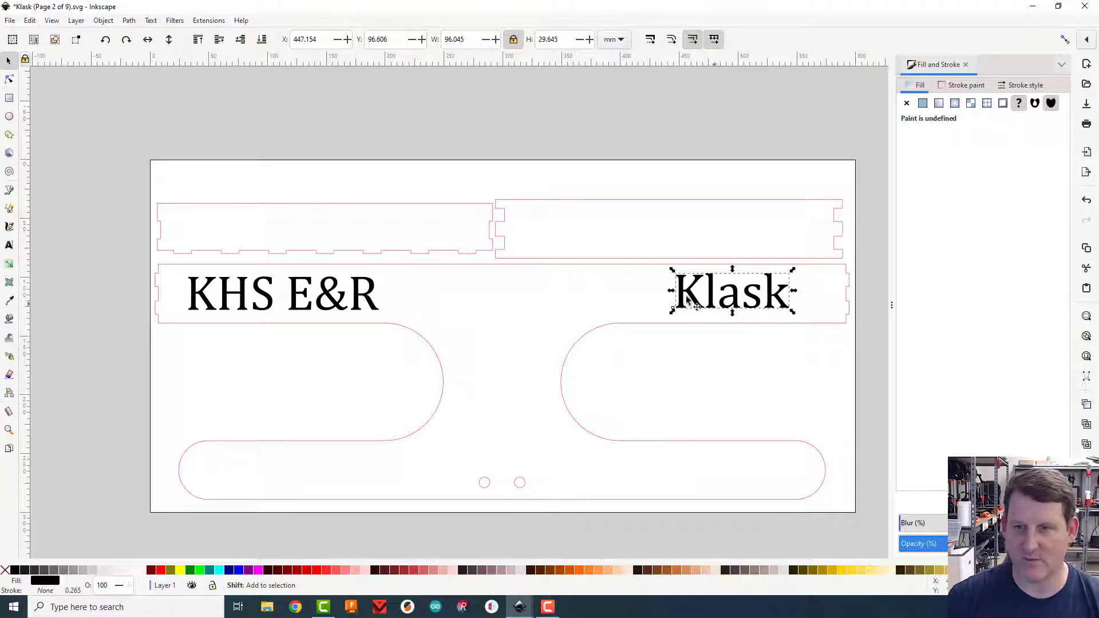
# Align the centers of "KHS E&R" and "Klask" on a common horizontal axis and group the two texts.
pyautogui.keyDown('shift'); pyautogui.click(373, 304); pyautogui.keyUp('shift')
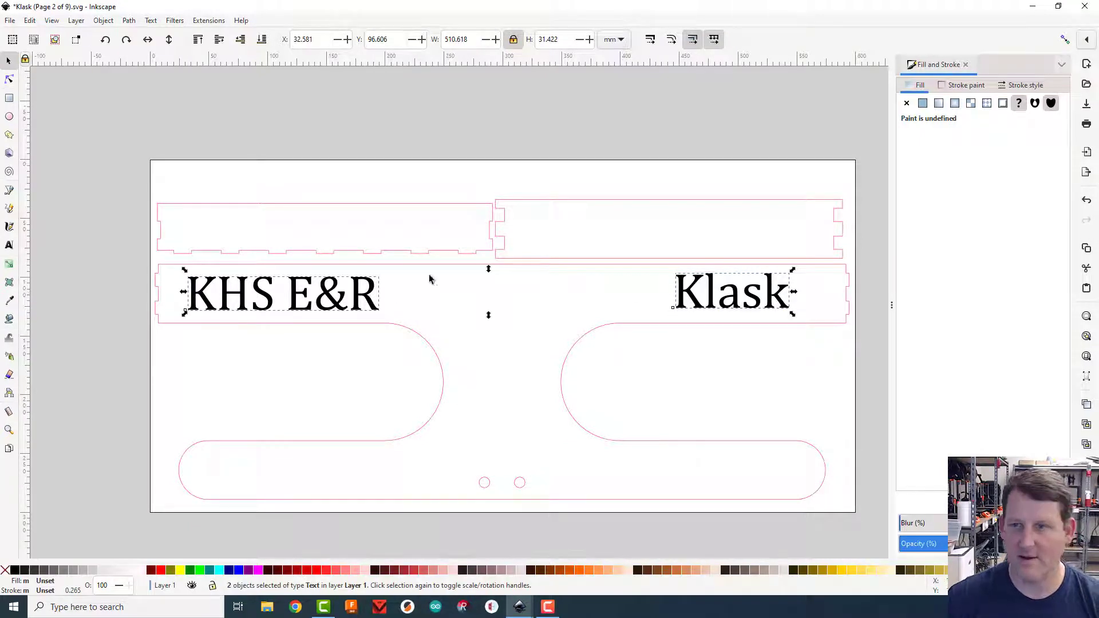
pyautogui.click(103, 20)
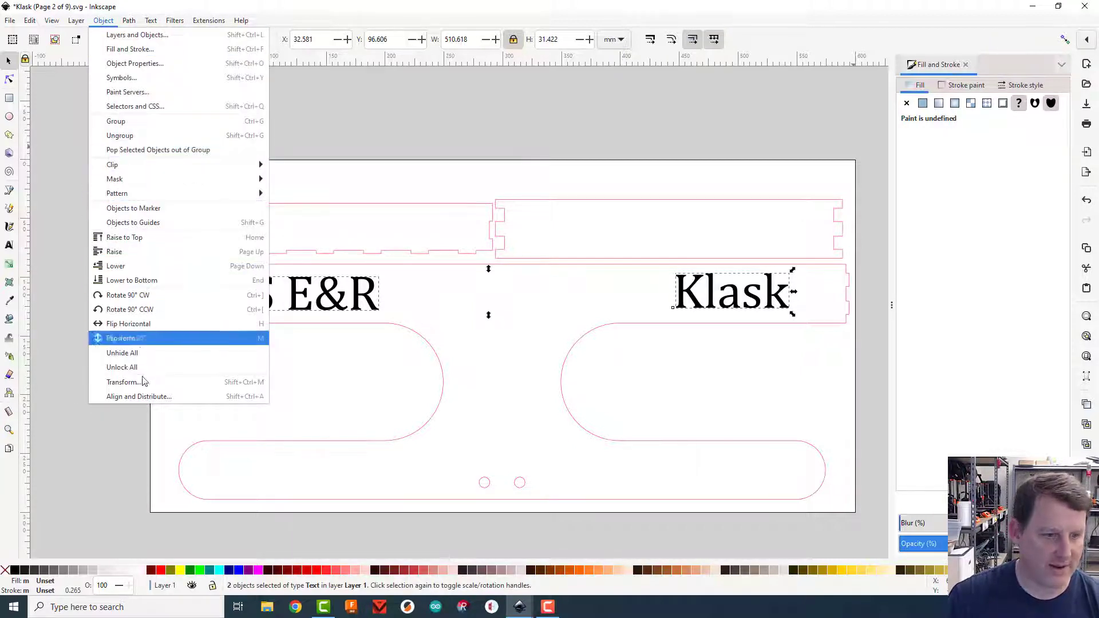
pyautogui.click(142, 397)
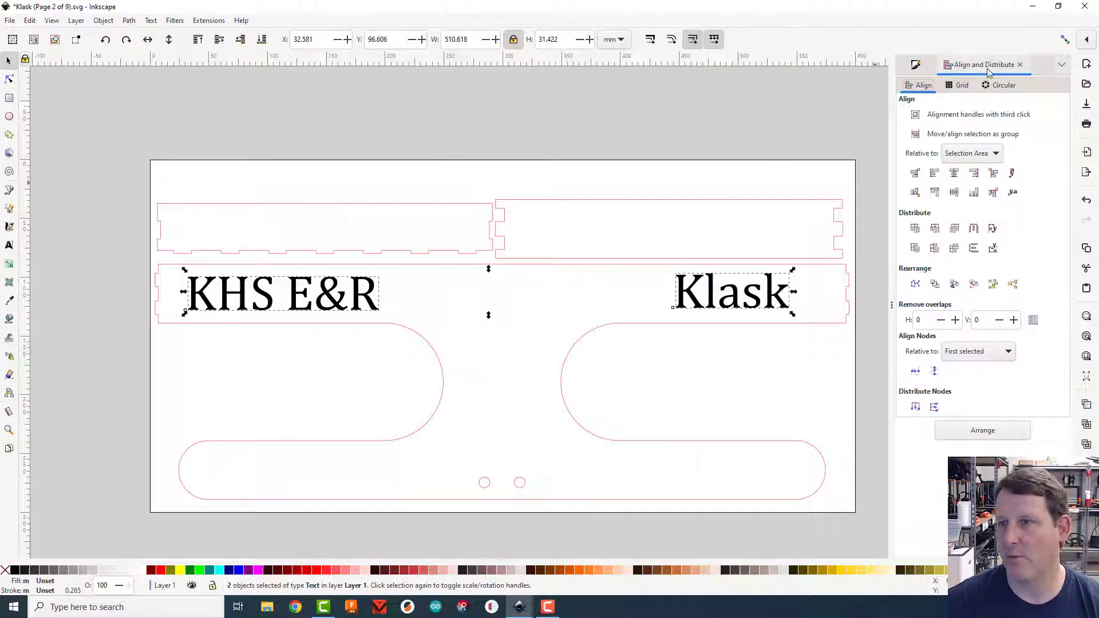
pyautogui.click(955, 193)
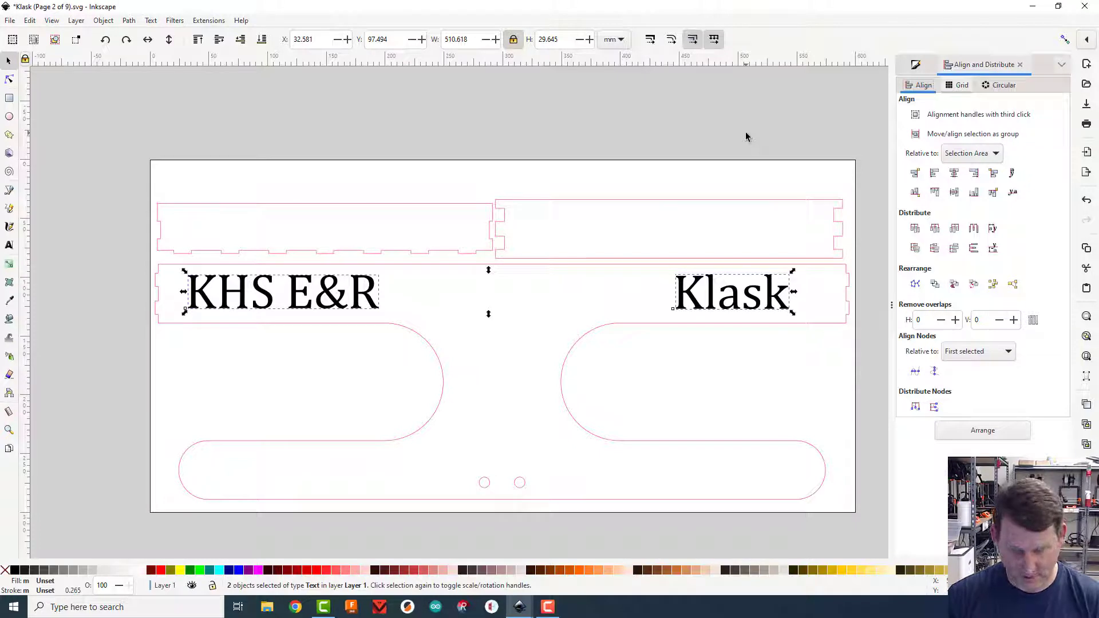
pyautogui.hotkey('ctrl', 'g')
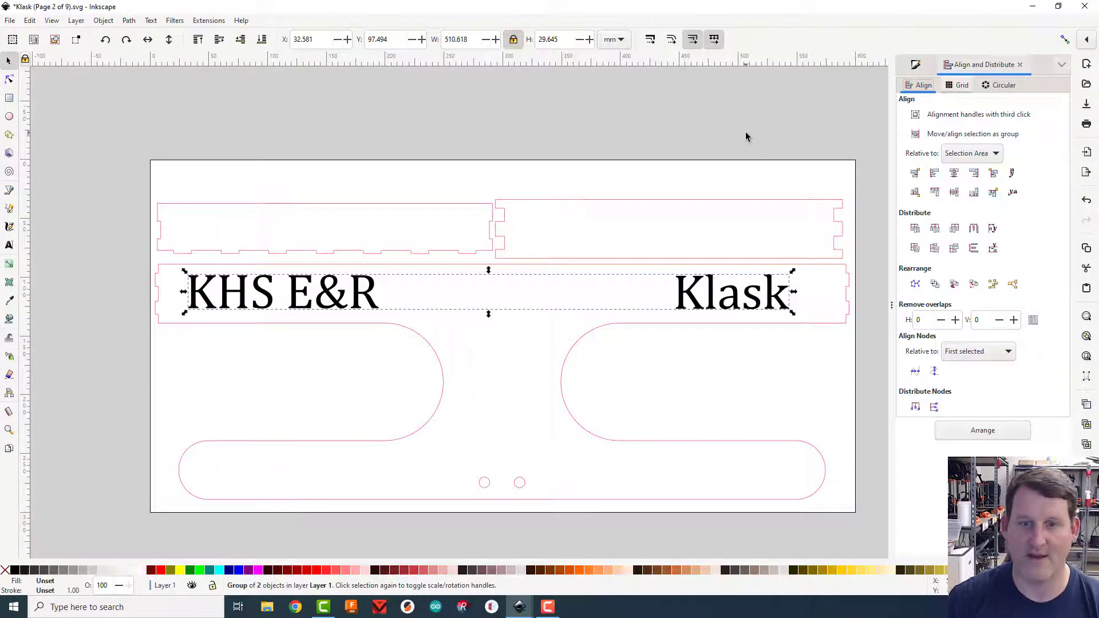
pyautogui.click(724, 283)
pyautogui.click(763, 142)
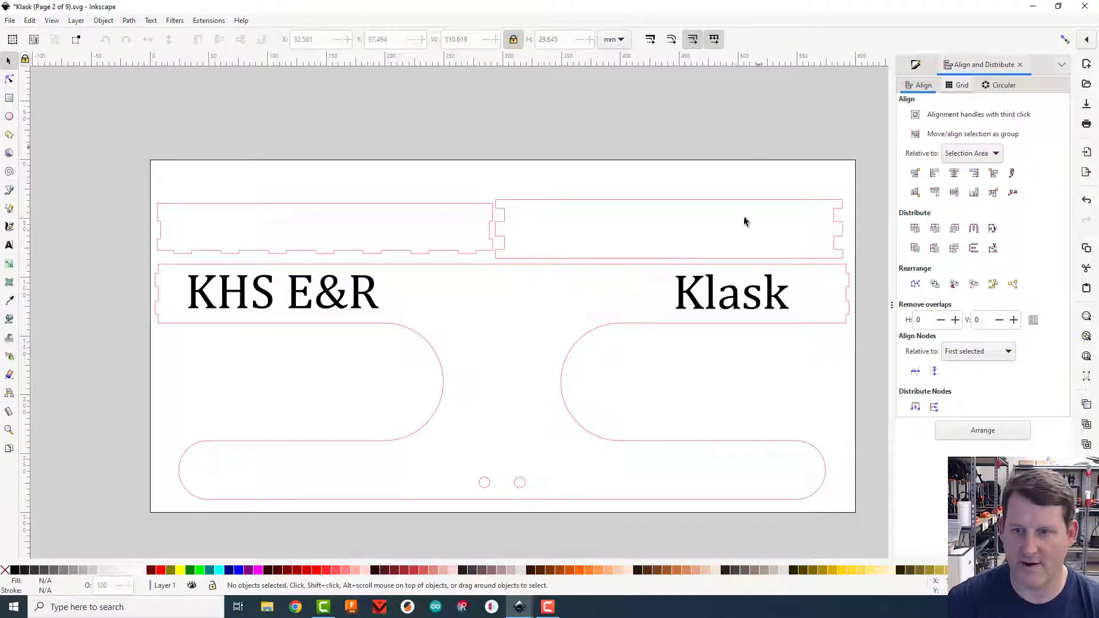
# Nudge the text group down and right to about X 38.9 mm, Y 99.6 mm to center it on the long panel.
pyautogui.click(733, 289)
pyautogui.press('Down')
pyautogui.press('Down')
pyautogui.press('Down')
pyautogui.press('Down')
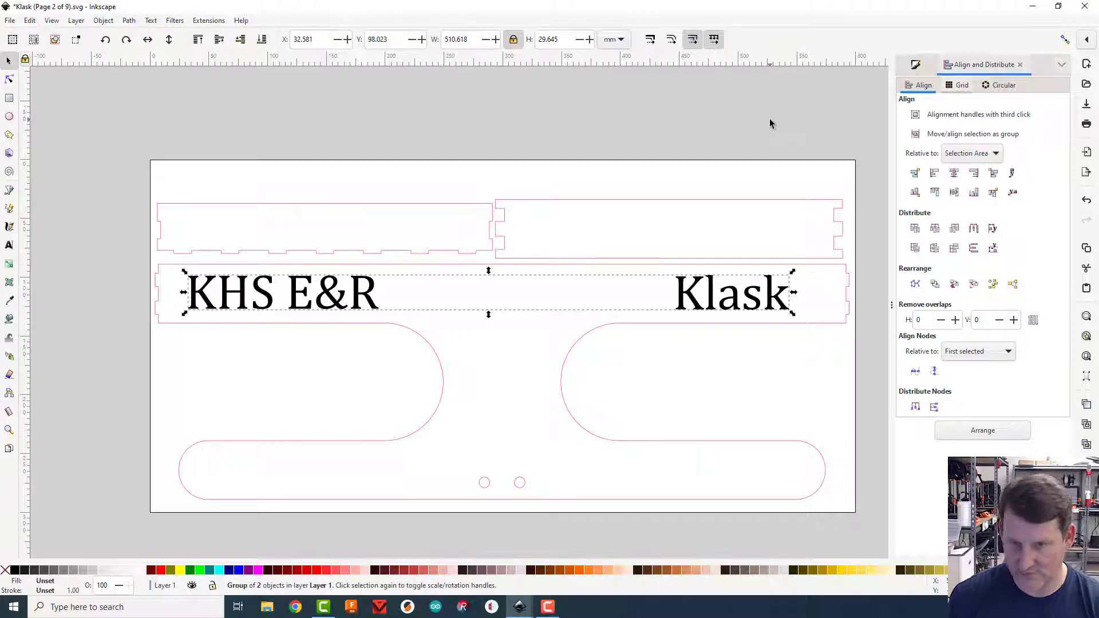
pyautogui.press('Right')
pyautogui.press('Right')
pyautogui.press('Right')
pyautogui.press('Right')
pyautogui.press('Right')
pyautogui.press('Right')
pyautogui.press('Right')
pyautogui.press('Right')
pyautogui.press('Right')
pyautogui.press('Right')
pyautogui.press('Right')
pyautogui.press('Right')
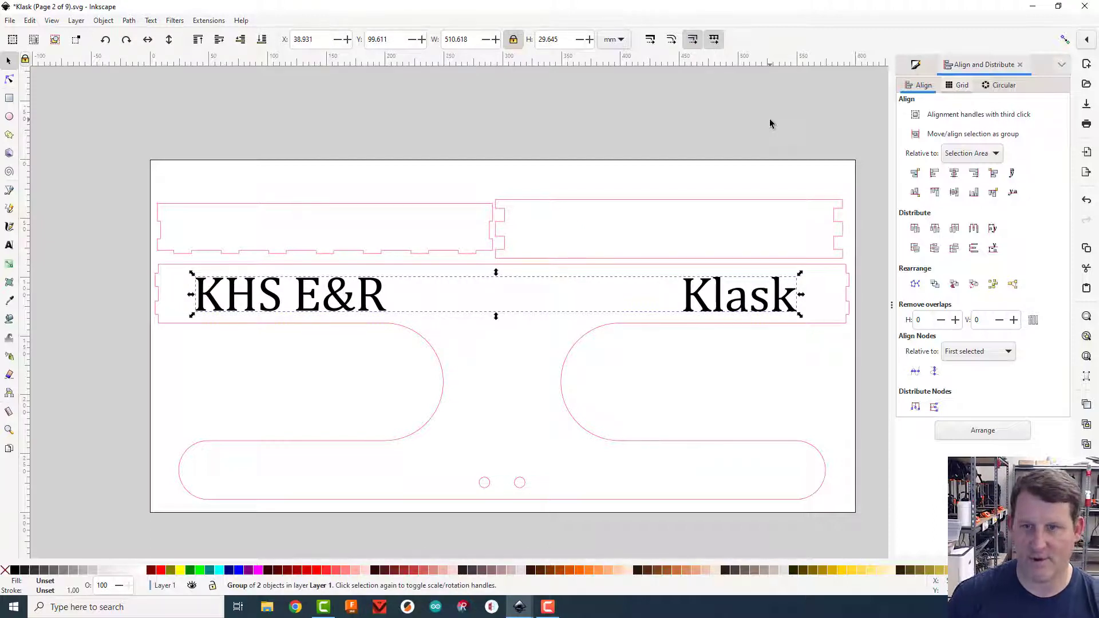
pyautogui.click(770, 118)
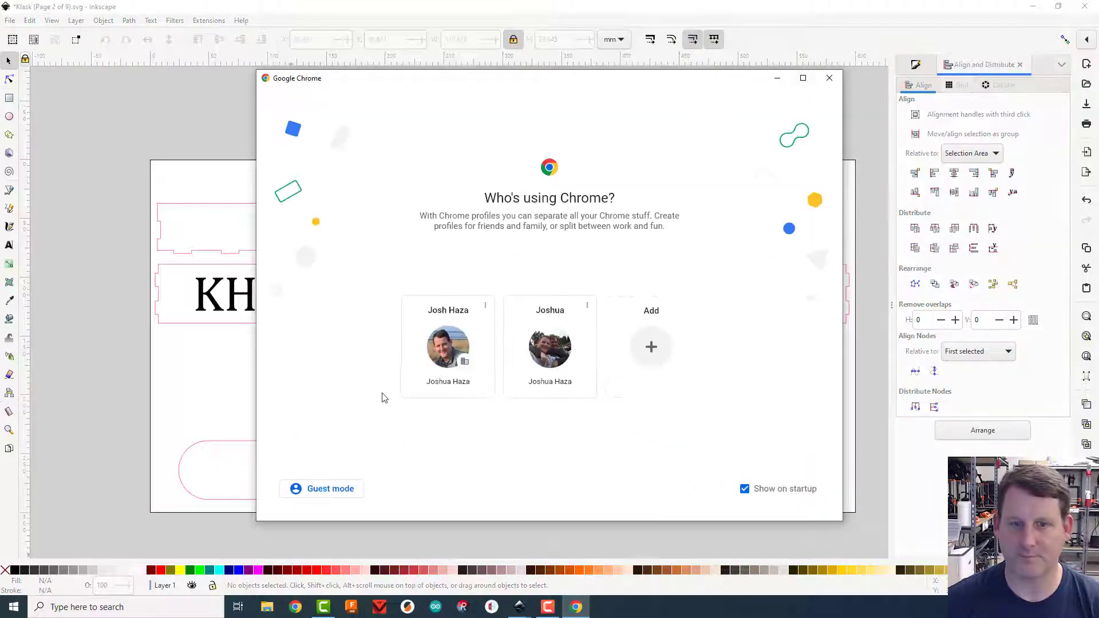
# Switch to Chrome with the first user profile and go to google.com.
pyautogui.click(441, 347)
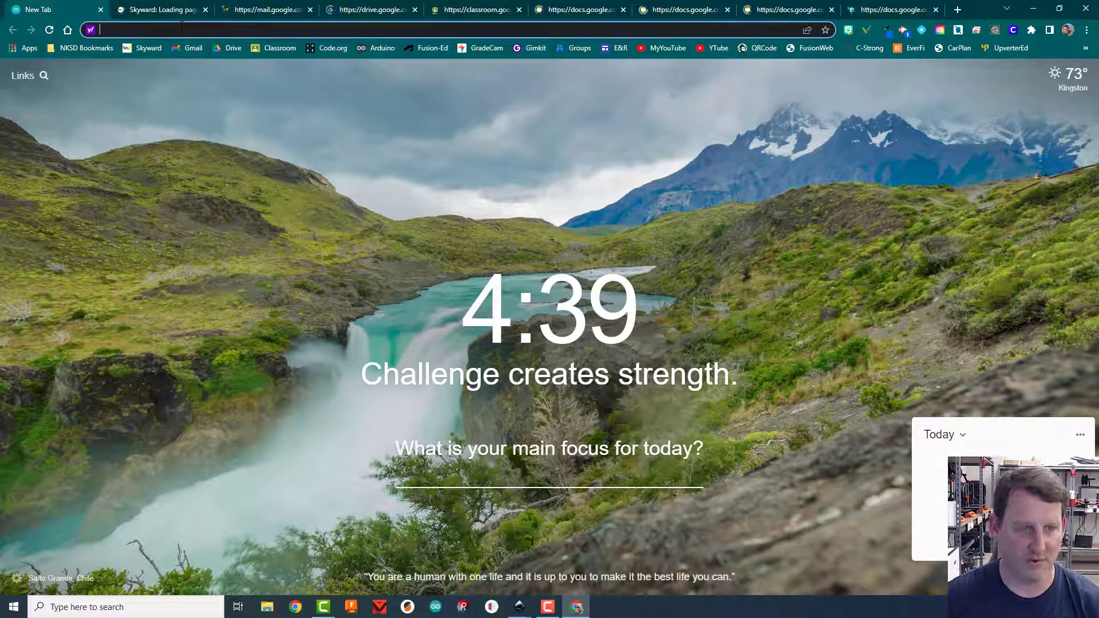
pyautogui.write('google.com')
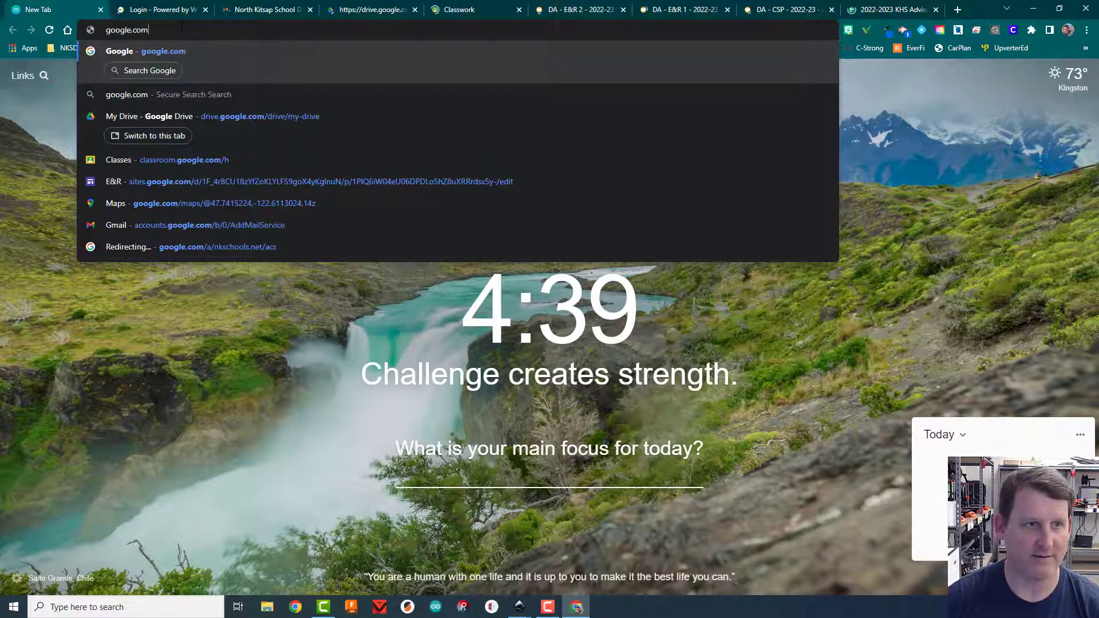
pyautogui.press('Return')
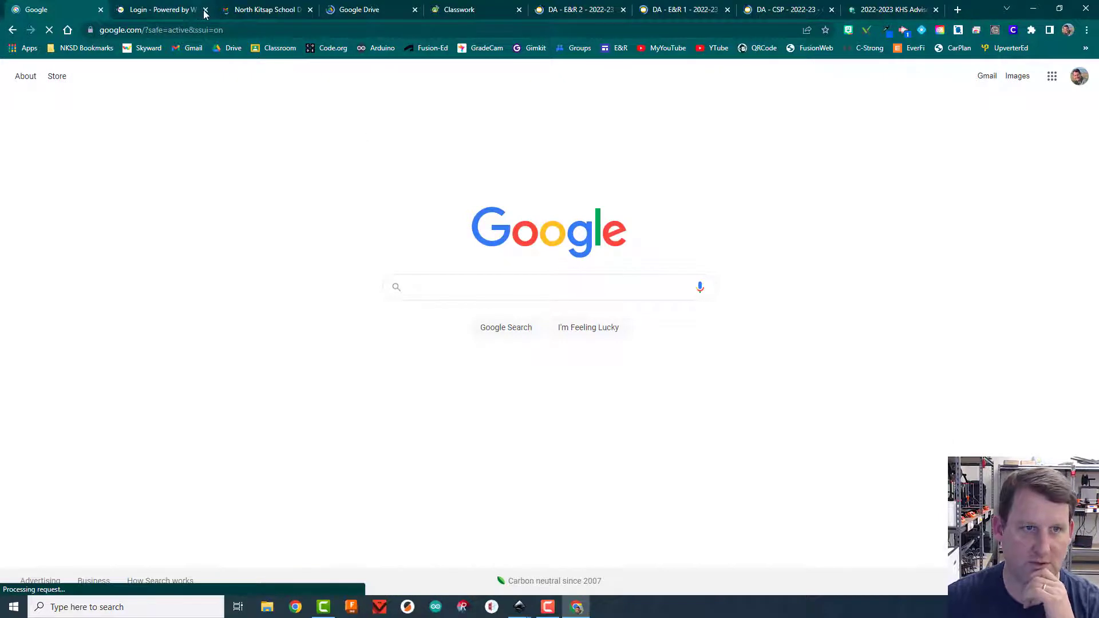
# Close all the other browser tabs, leaving only the Google page open.
pyautogui.click(206, 12)
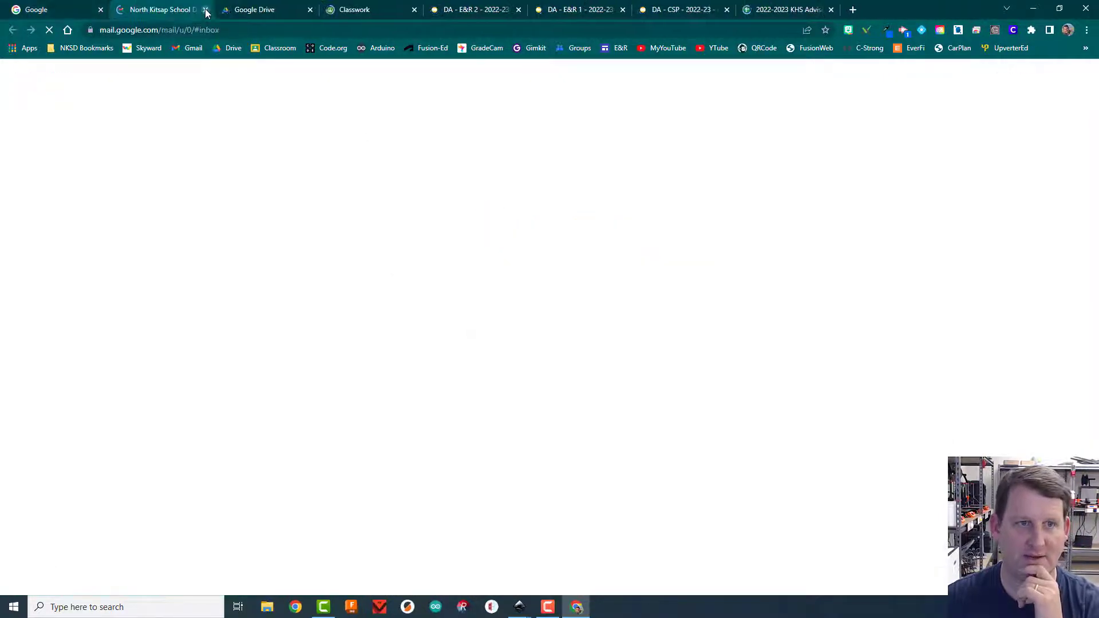
pyautogui.click(206, 12)
pyautogui.middleClick(206, 13)
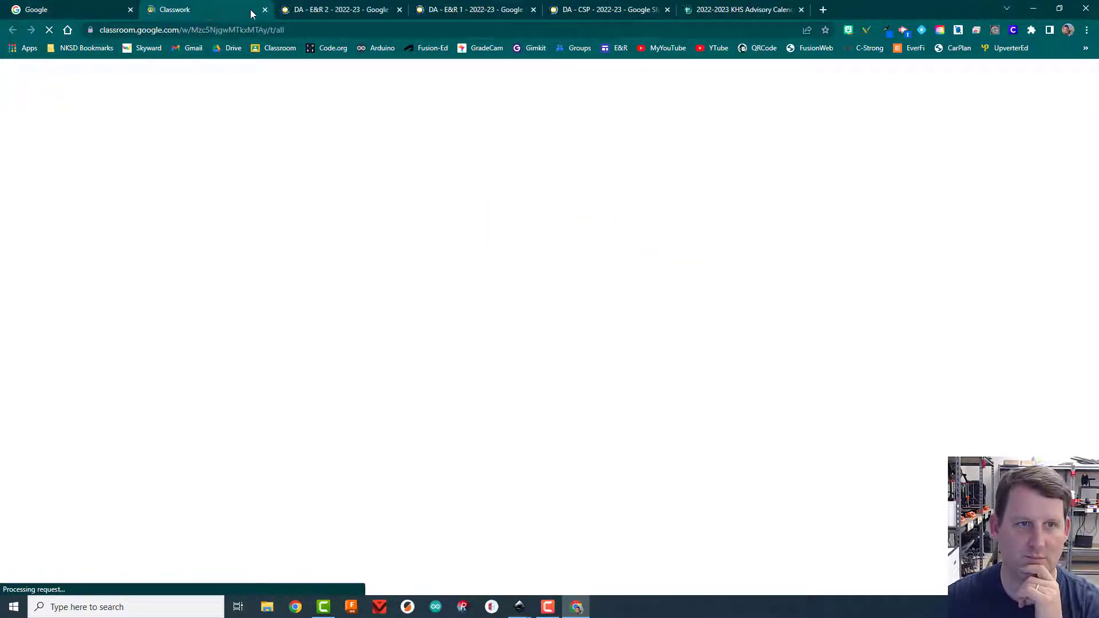
pyautogui.hotkey('ctrl', 'w')
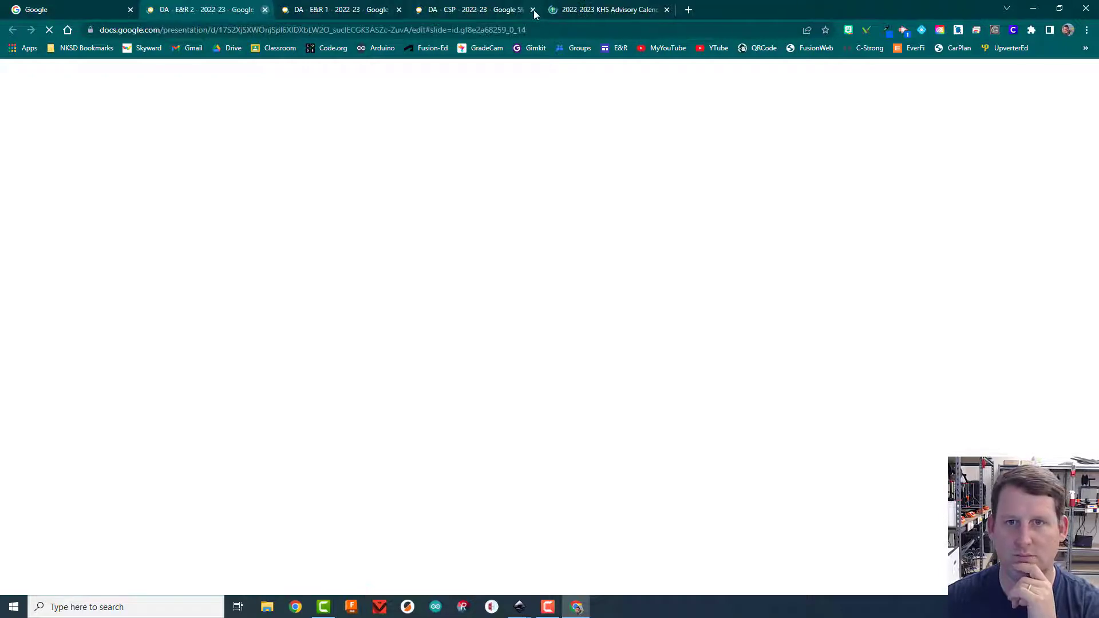
pyautogui.hotkey('ctrl', 'w')
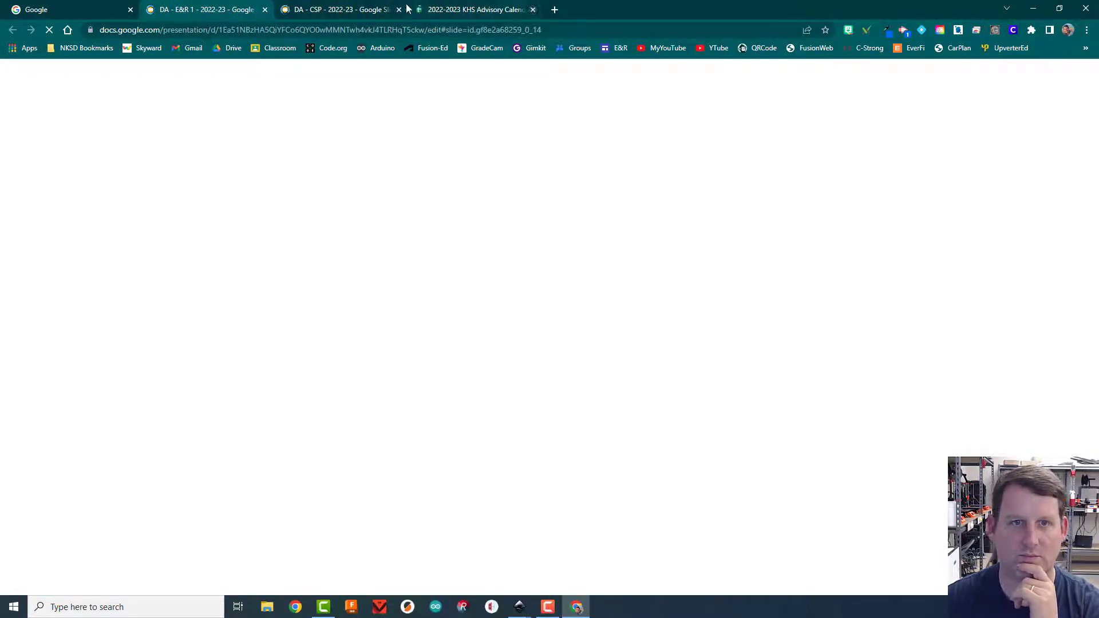
pyautogui.click(532, 9)
pyautogui.click(407, 15)
pyautogui.click(407, 13)
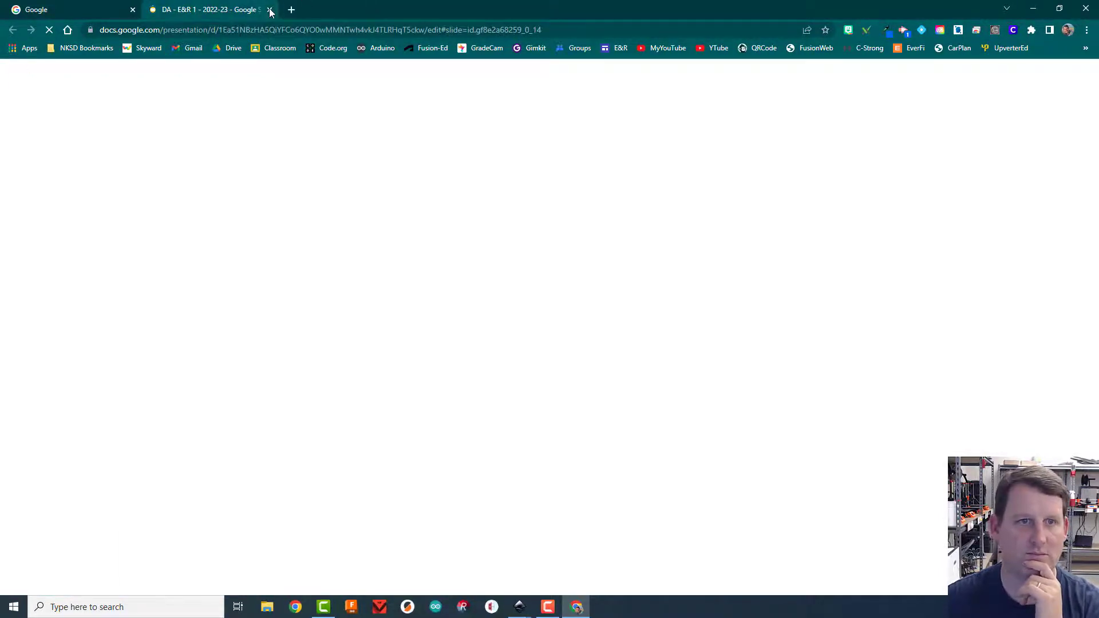
pyautogui.hotkey('ctrl', 'w')
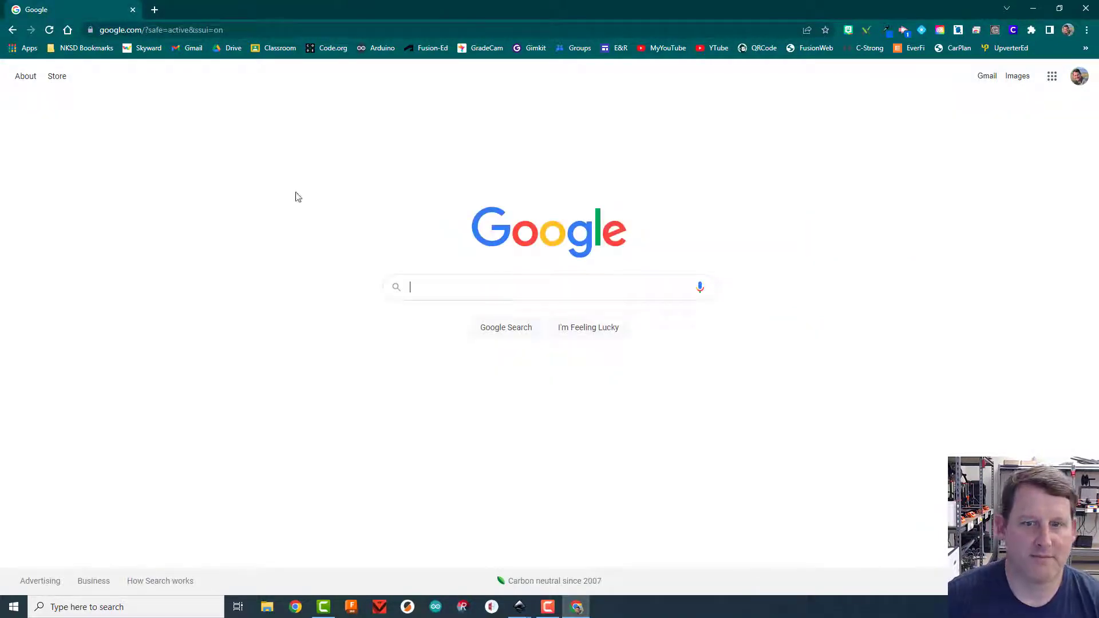
# Search Google for "Octopus".
pyautogui.click(437, 291)
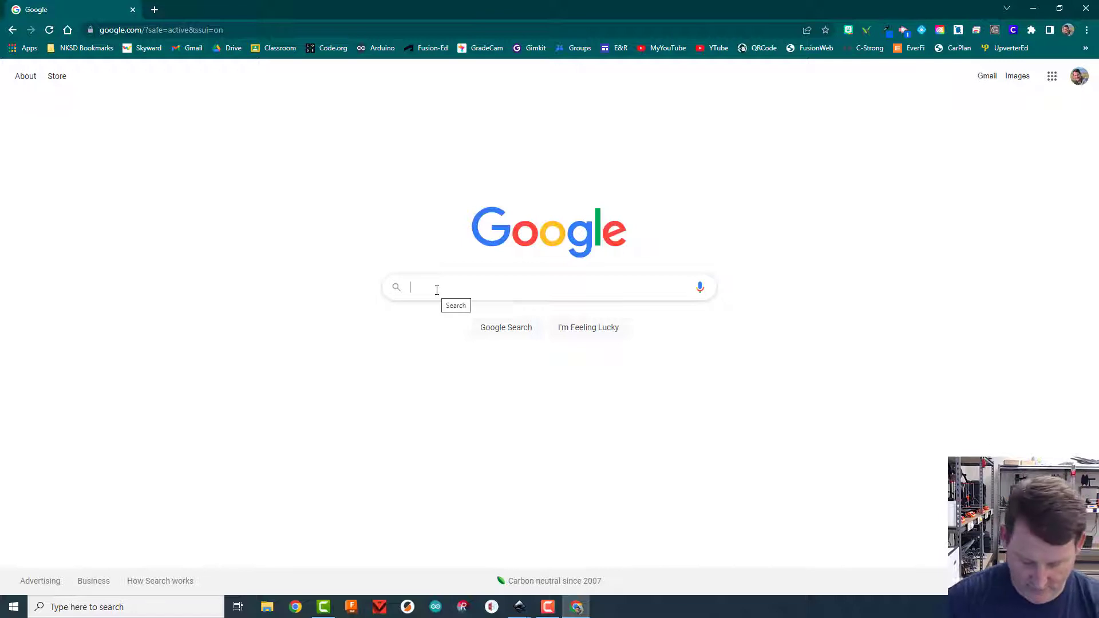
pyautogui.write('Octopus')
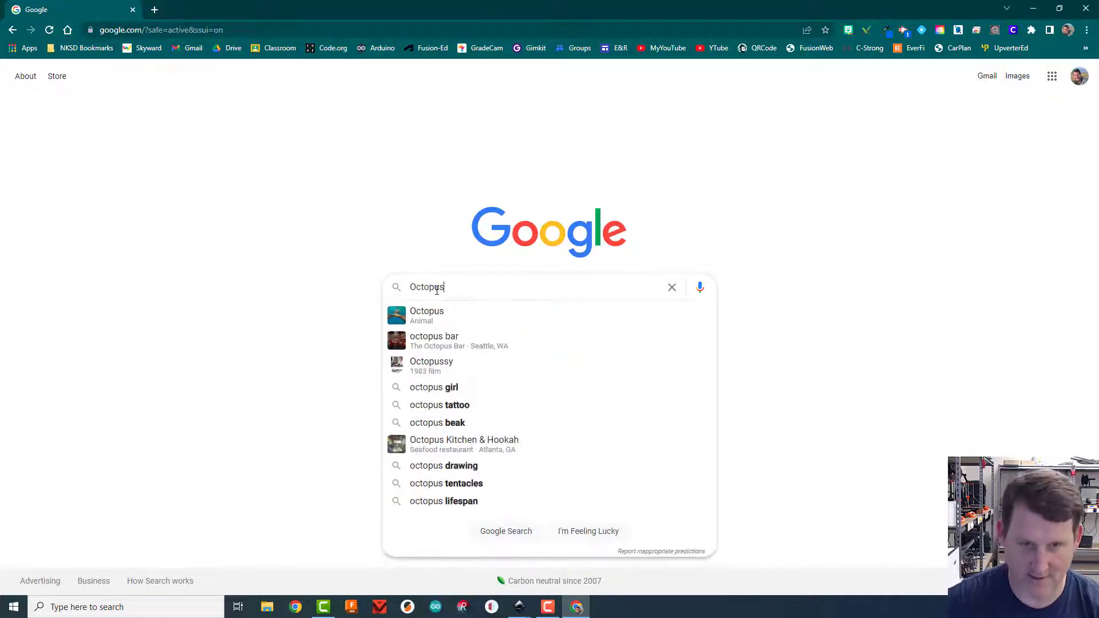
pyautogui.press('Return')
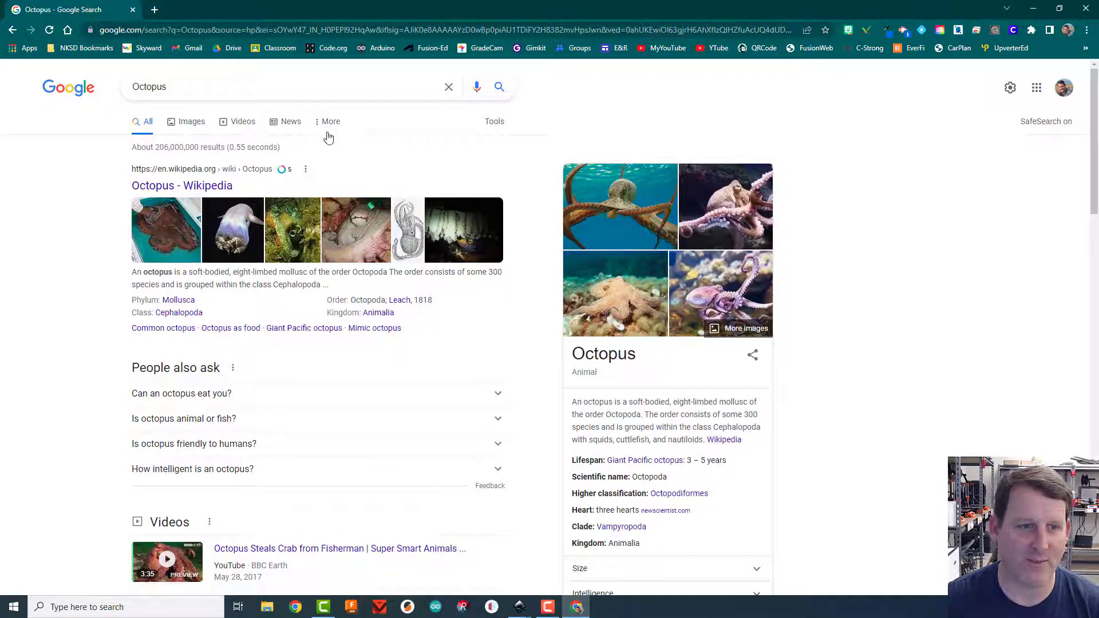
# Show the image results for the octopus search and filter them to black and white.
pyautogui.click(189, 123)
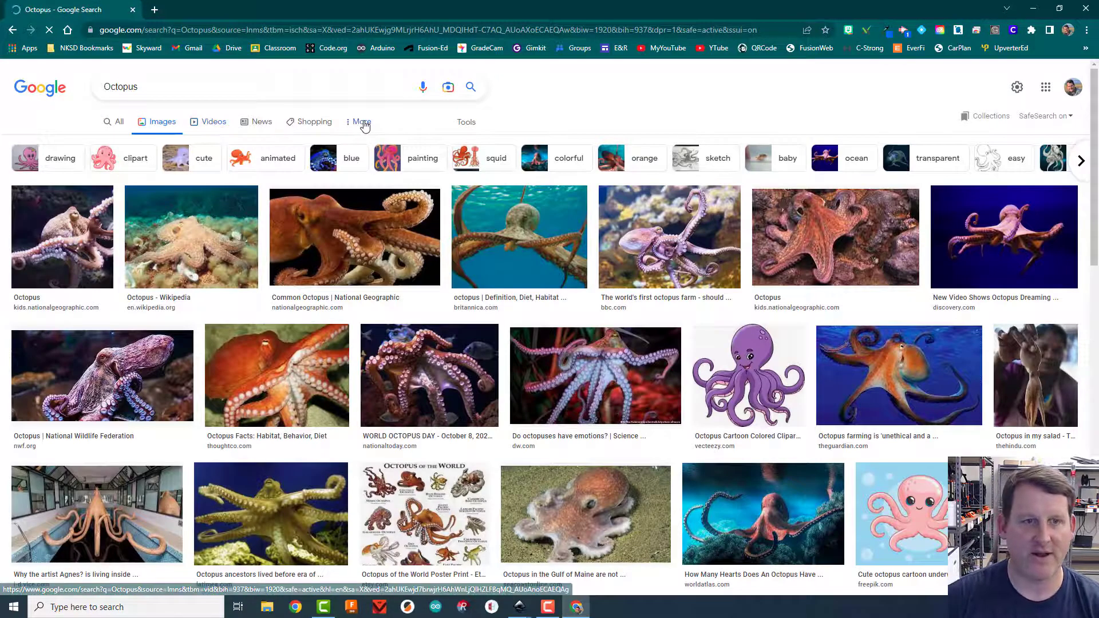
pyautogui.click(364, 125)
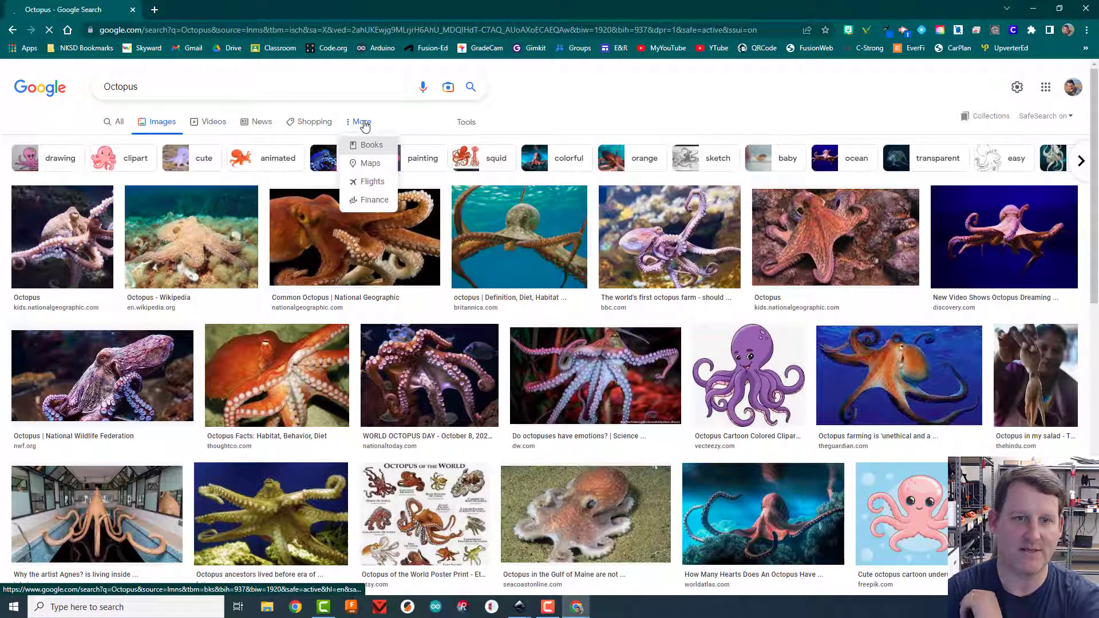
pyautogui.click(459, 124)
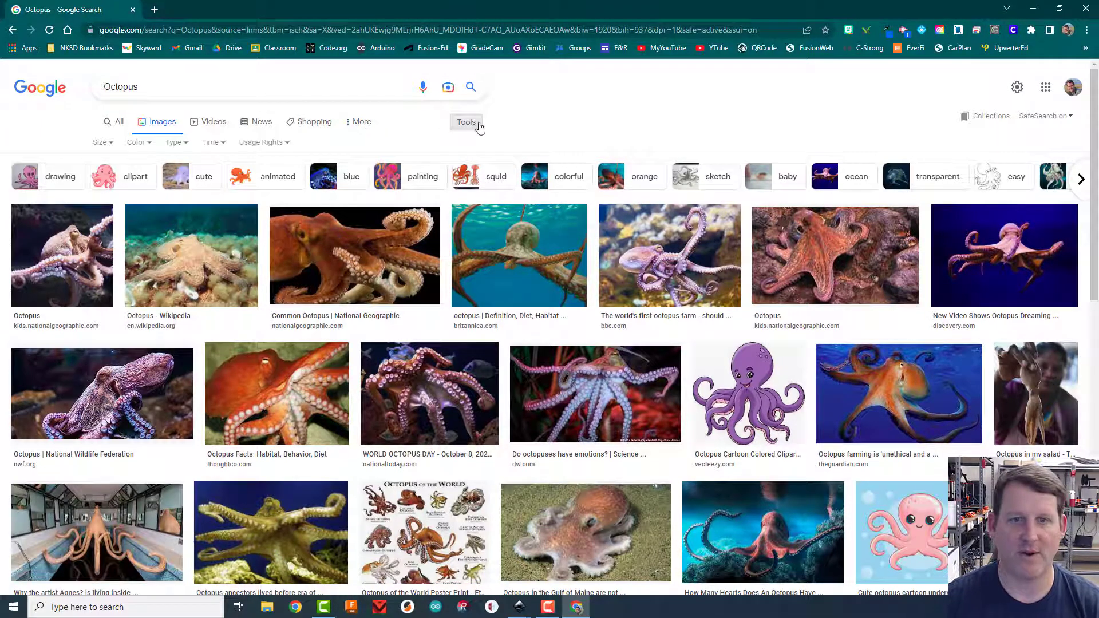
pyautogui.click(142, 142)
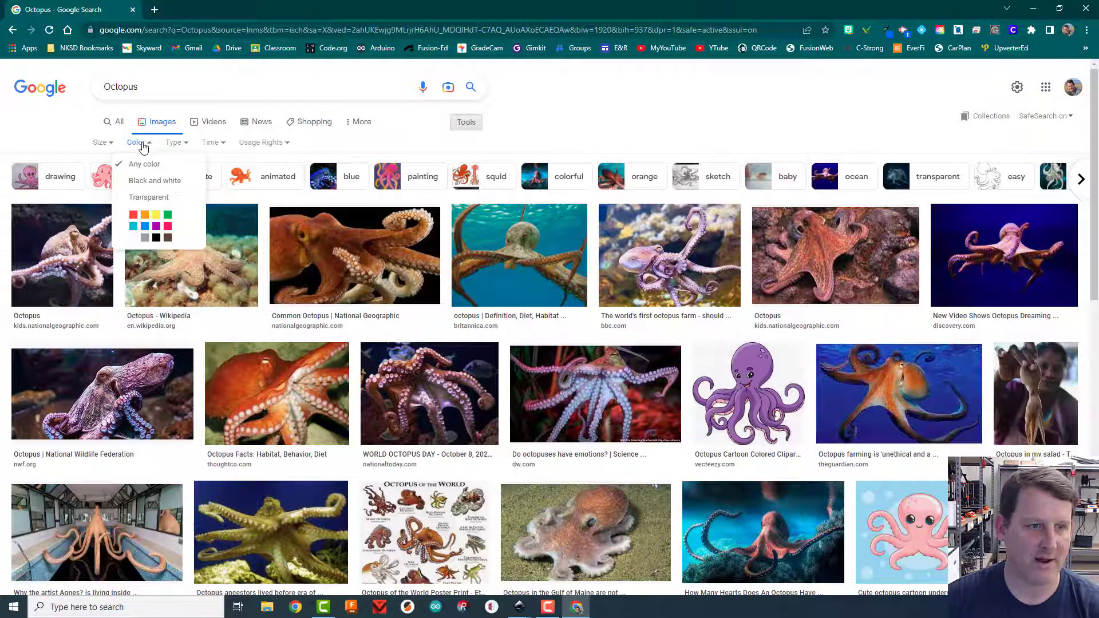
pyautogui.click(149, 182)
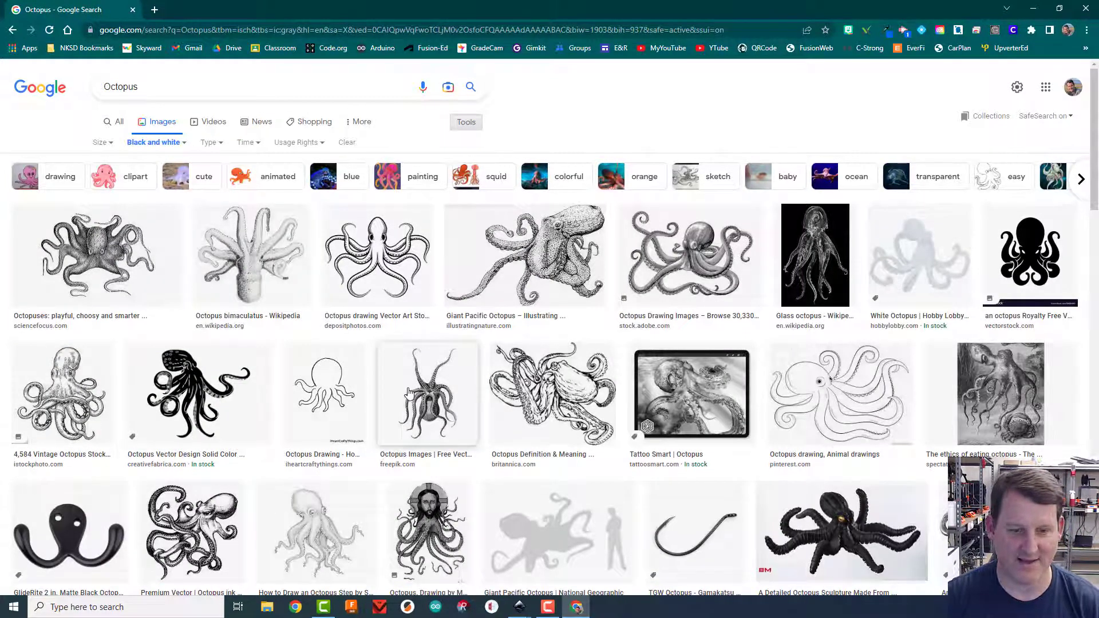
# Find the patterned Freepik octopus with star-shaped eyes in the image results and copy its enlarged image.
pyautogui.scroll(-7, 409, 393)
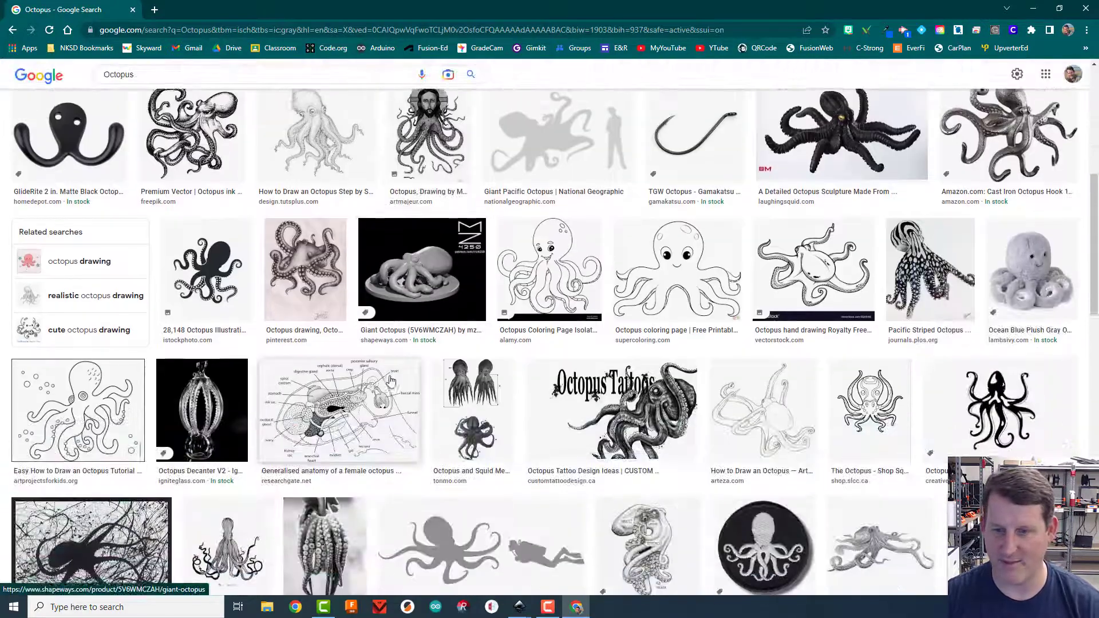
pyautogui.scroll(-2, 391, 379)
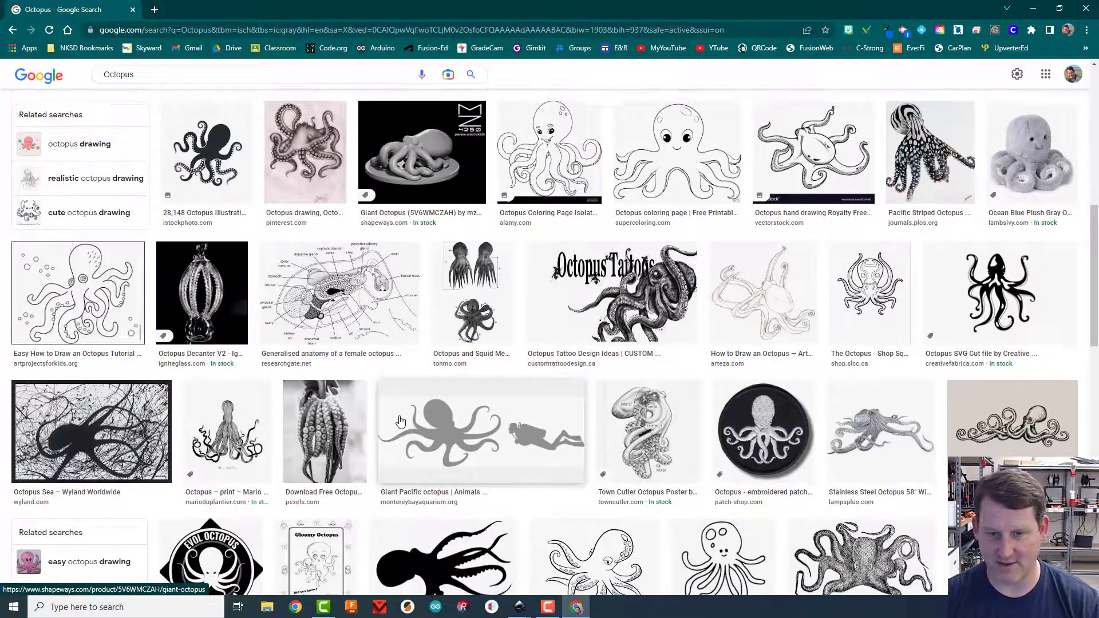
pyautogui.scroll(-6, 401, 422)
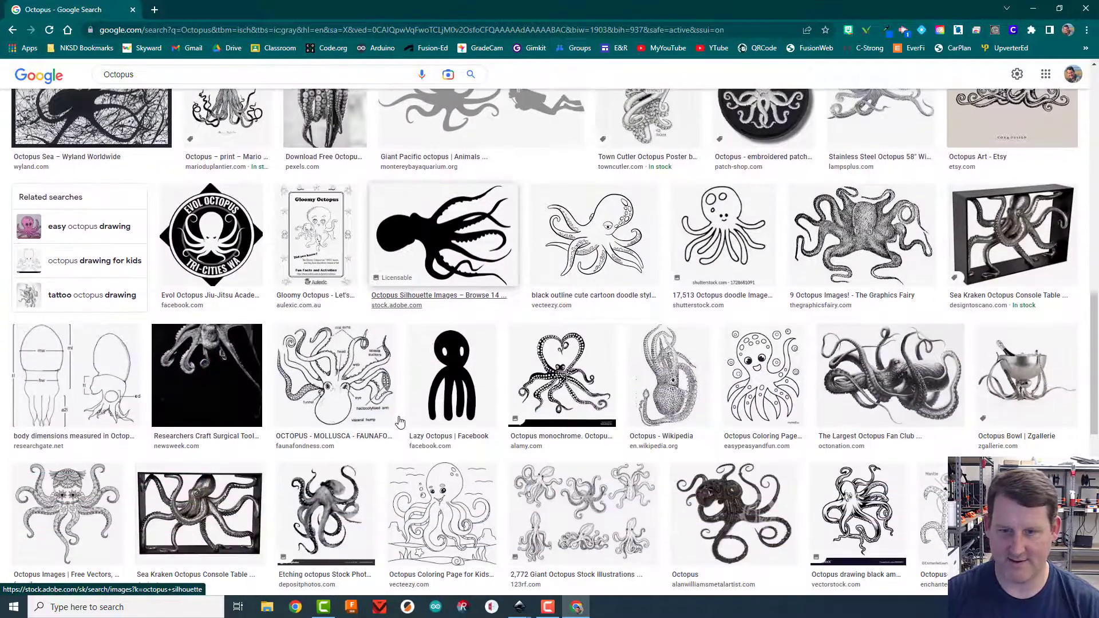
pyautogui.scroll(-2, 400, 422)
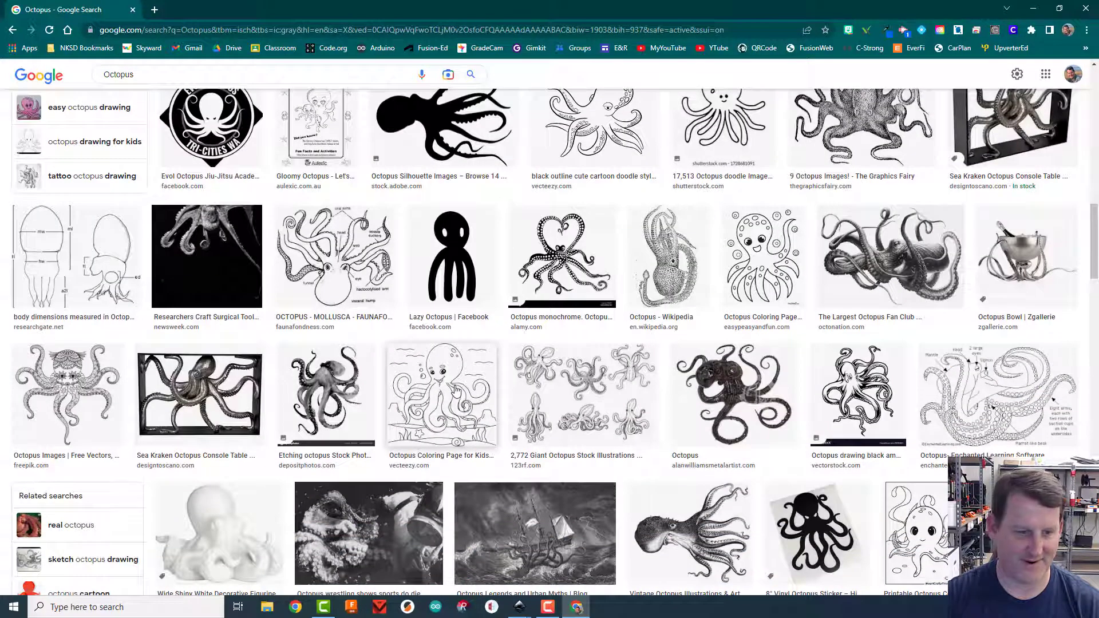
pyautogui.scroll(-2, 457, 391)
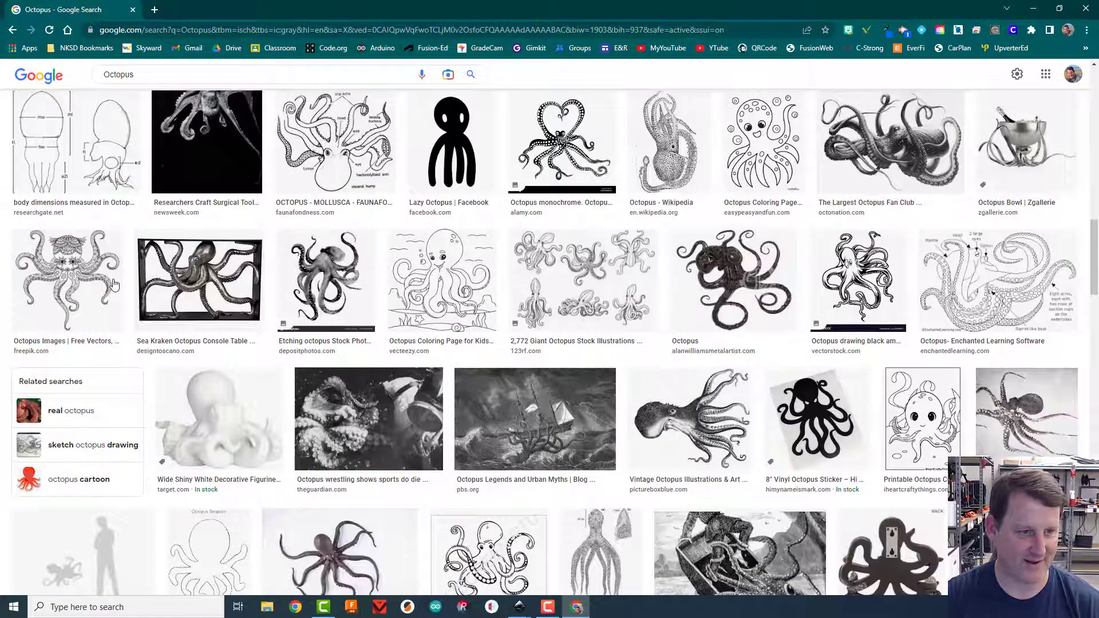
pyautogui.click(66, 273)
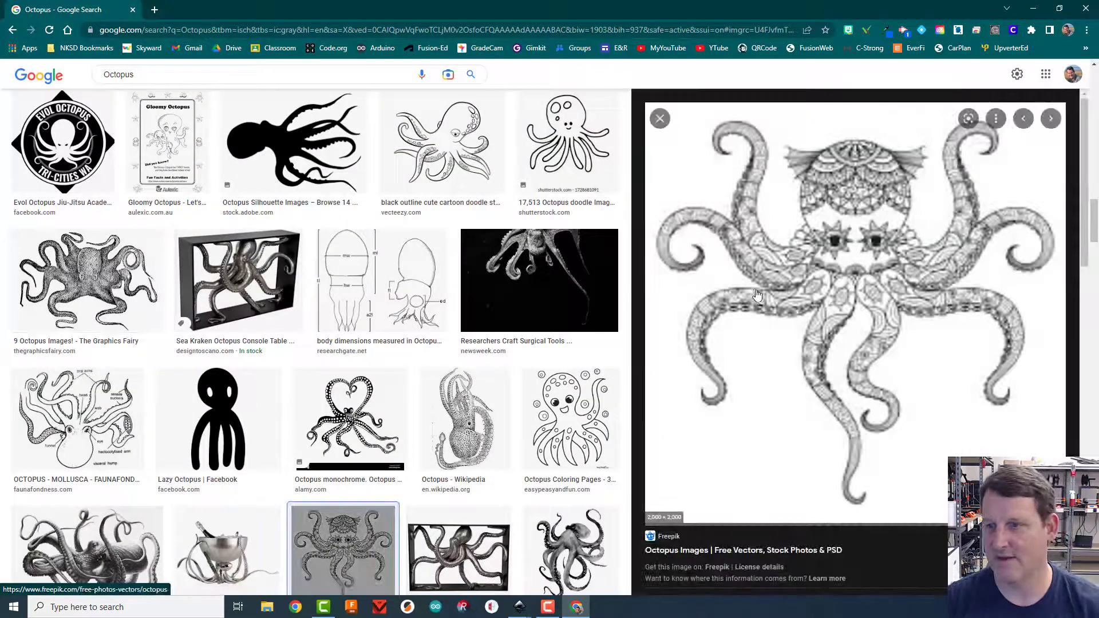
pyautogui.rightClick(850, 220)
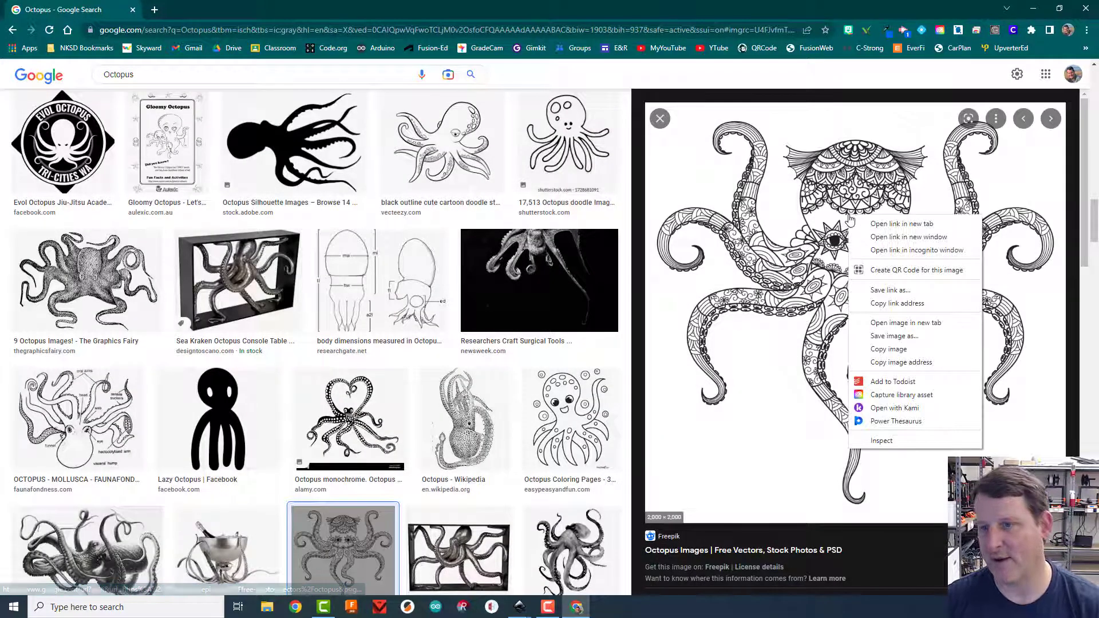
pyautogui.click(891, 350)
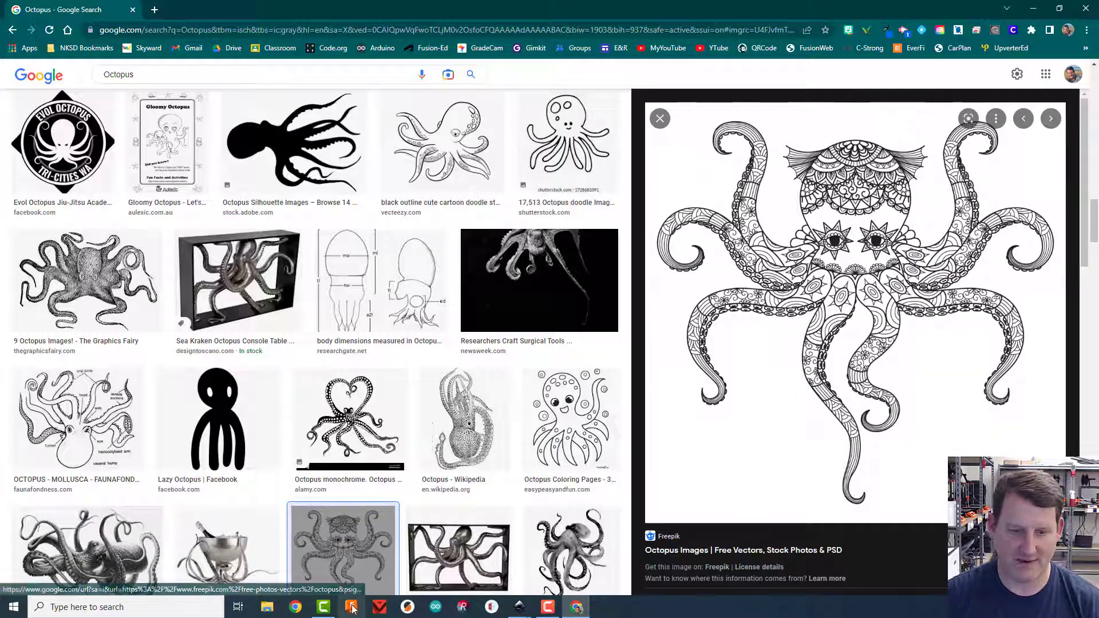
# Switch to the Klask (Page 2 of 9).svg window in Inkscape and paste the copied octopus image.
pyautogui.moveTo(530, 604)
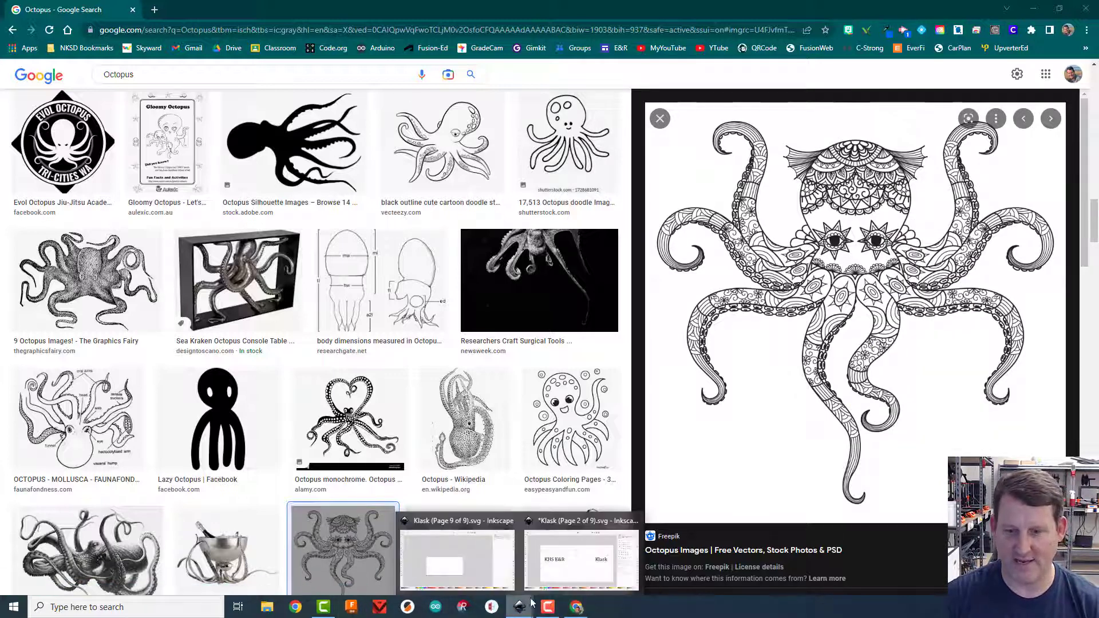
pyautogui.click(558, 576)
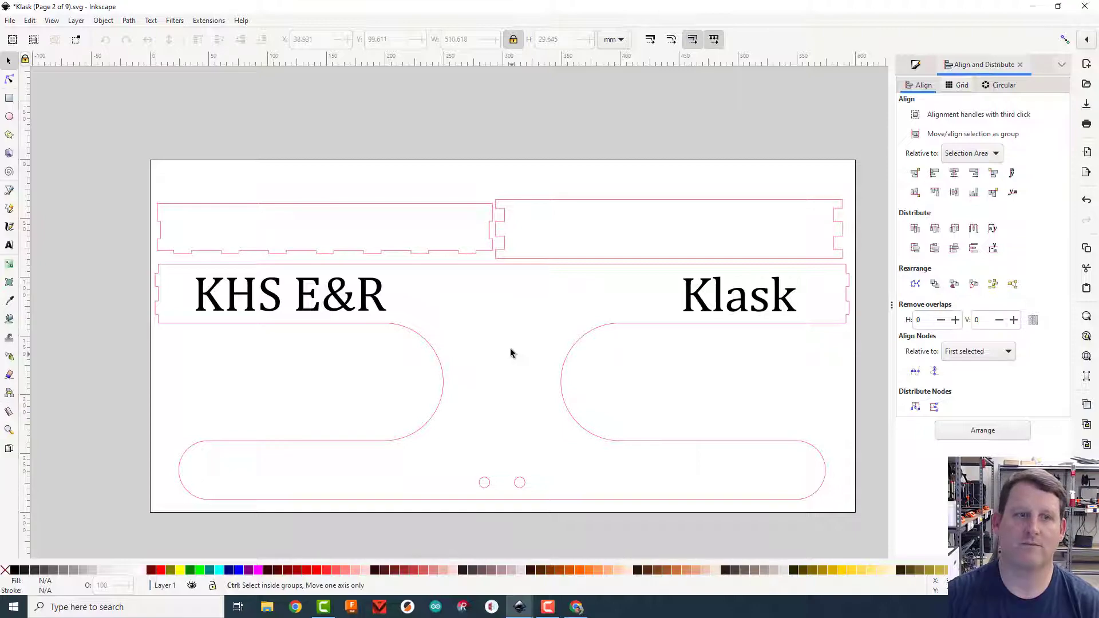
pyautogui.hotkey('ctrl', 'v')
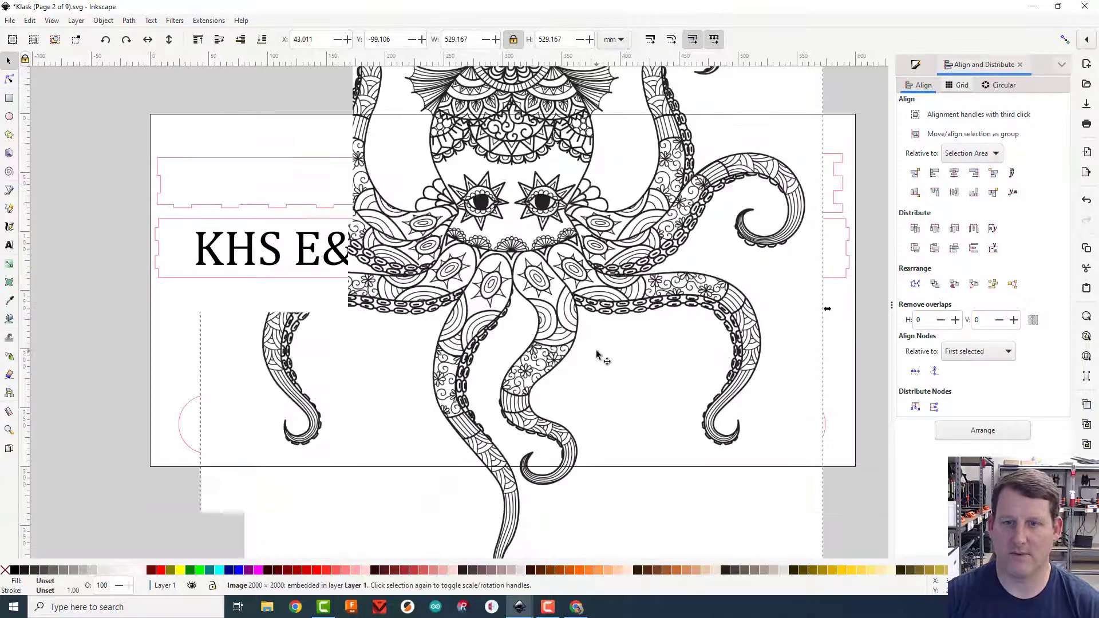
pyautogui.keyDown('ctrl'); pyautogui.scroll(3, 553, 316); pyautogui.keyUp('ctrl')
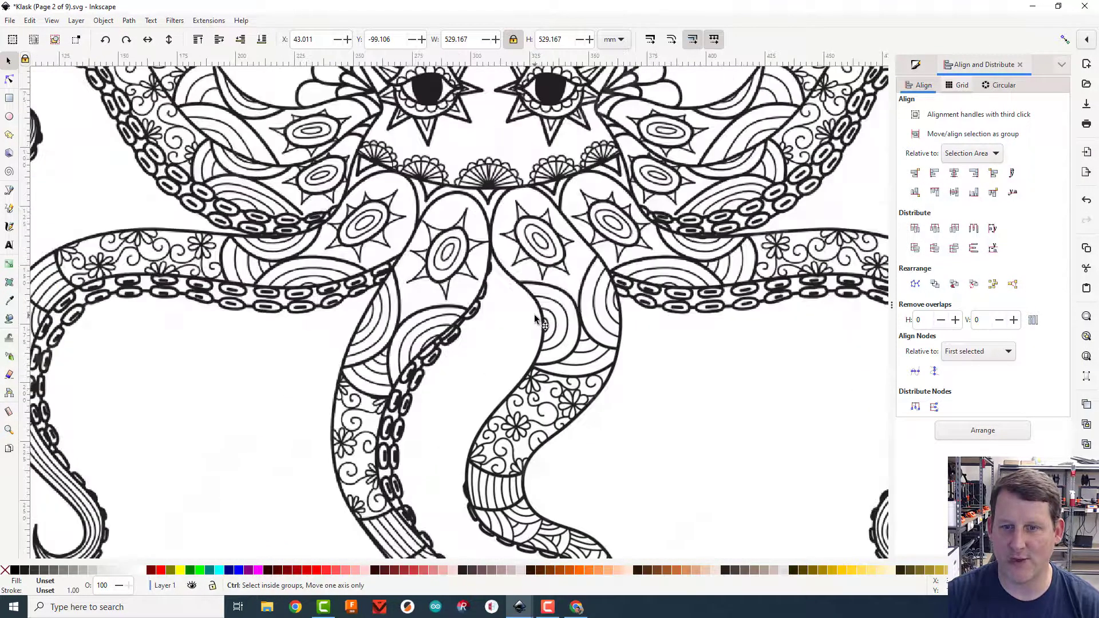
pyautogui.keyDown('ctrl'); pyautogui.scroll(-3, 536, 317); pyautogui.keyUp('ctrl')
pyautogui.keyDown('ctrl'); pyautogui.scroll(-1, 535, 319); pyautogui.keyUp('ctrl')
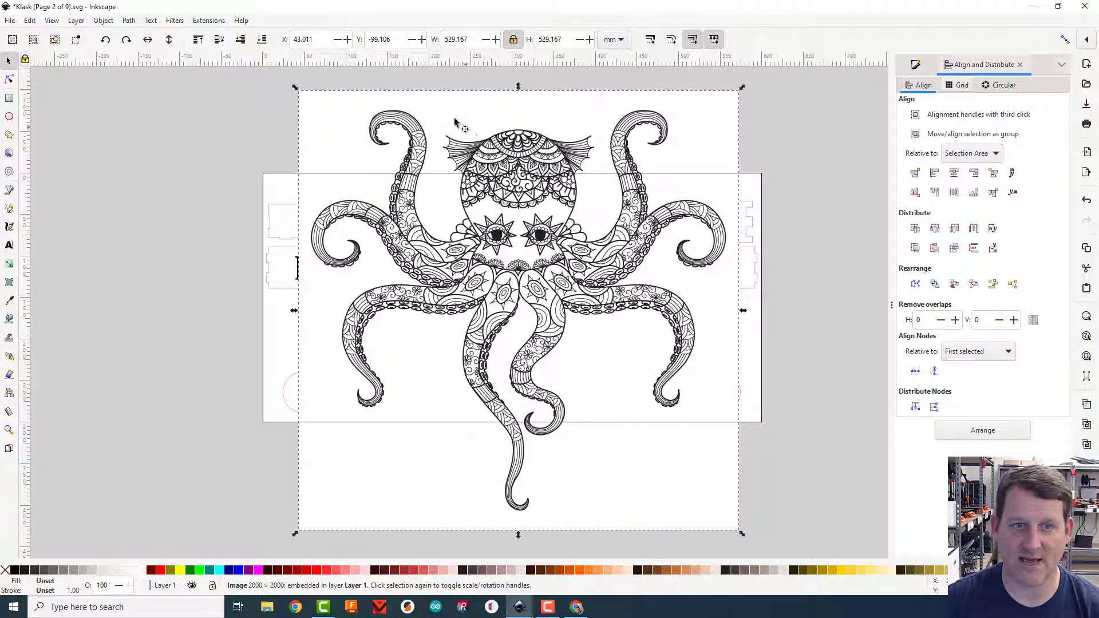
# Trace the octopus bitmap as a single scan with brightness cutoff and a threshold of 0.887.
pyautogui.click(129, 22)
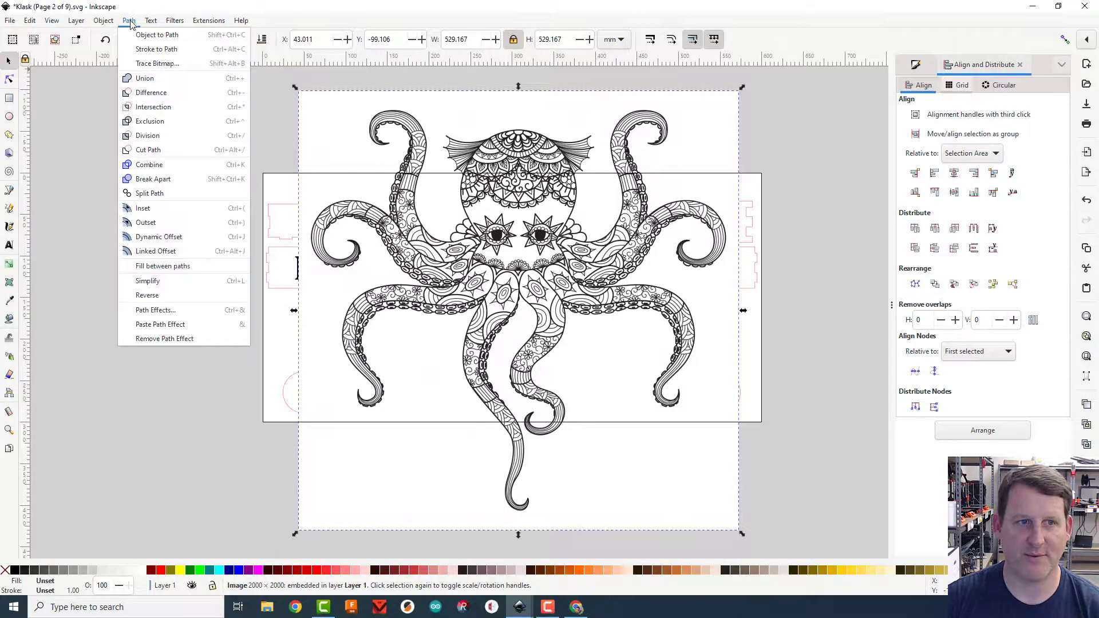
pyautogui.click(188, 66)
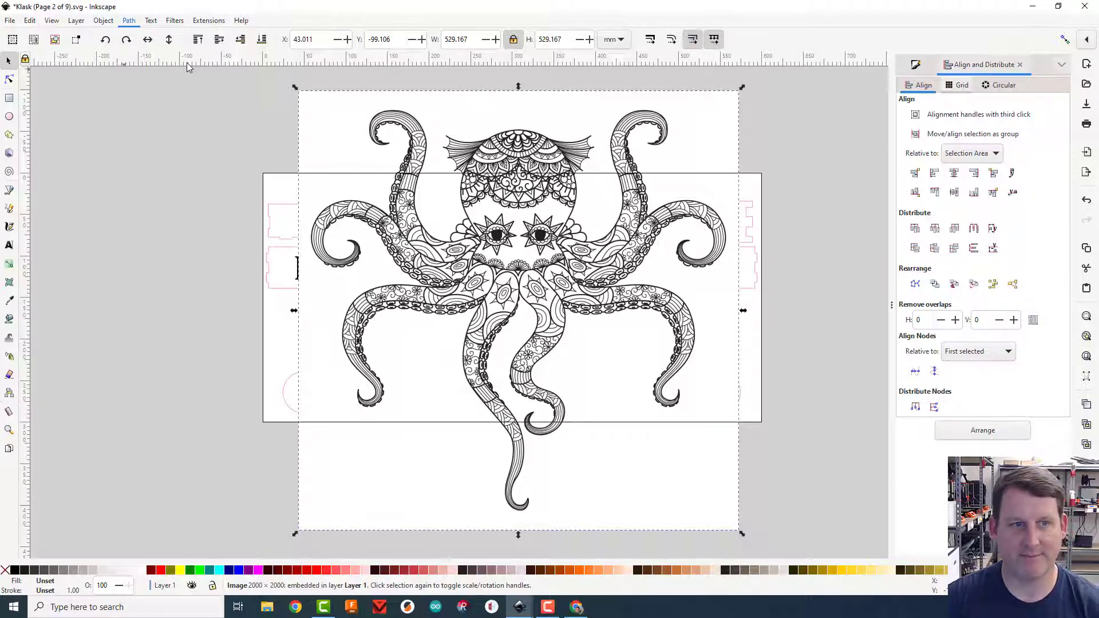
pyautogui.click(132, 22)
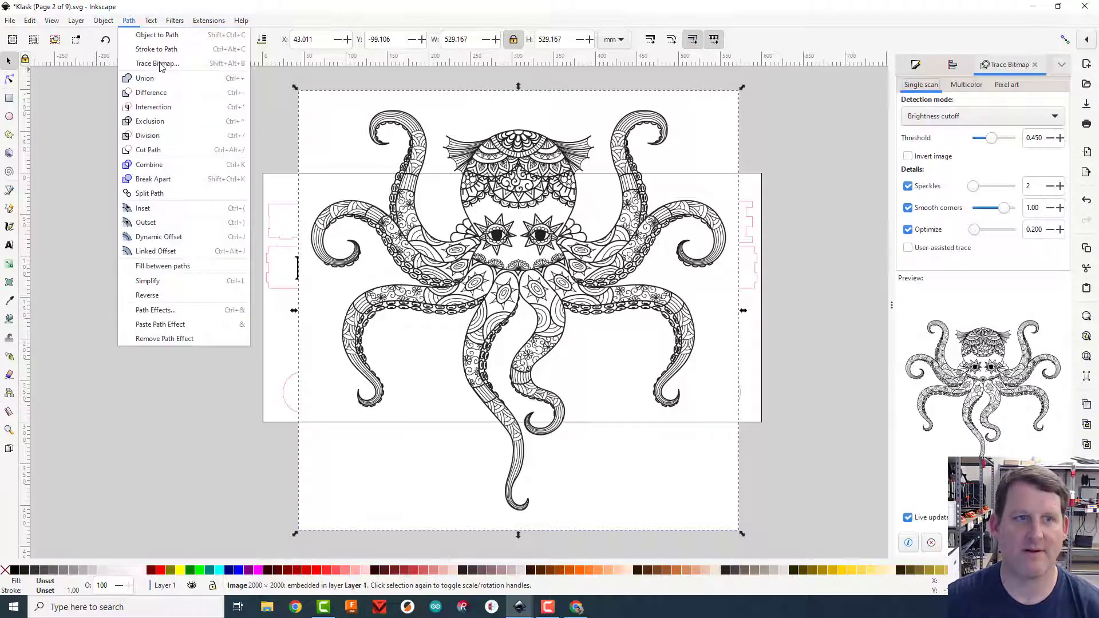
pyautogui.click(853, 199)
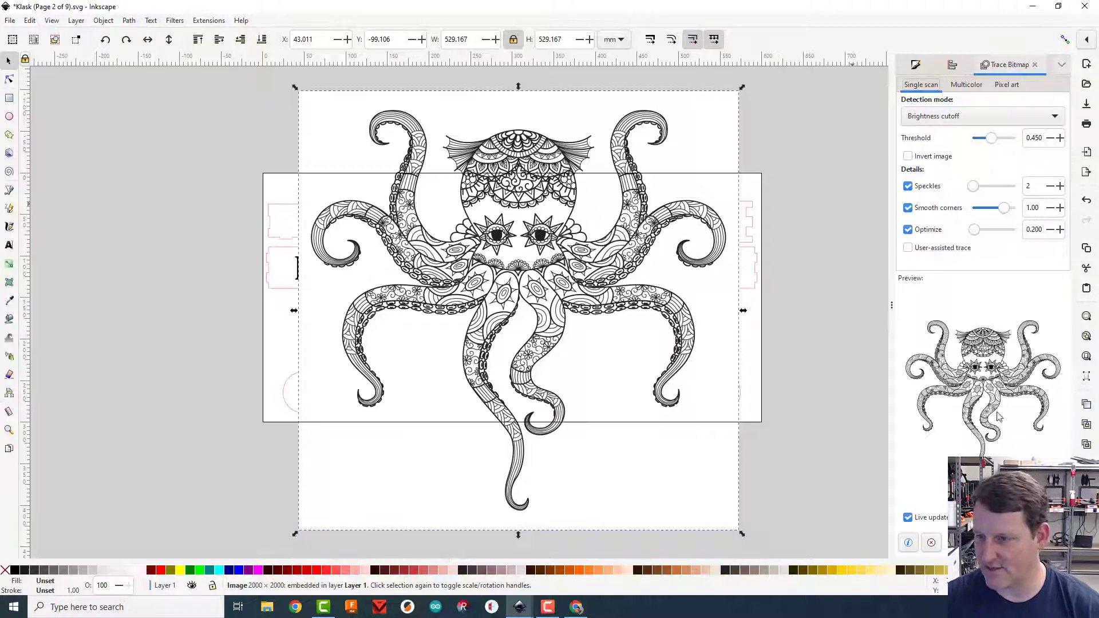
pyautogui.moveTo(993, 142); pyautogui.dragTo(1012, 144)
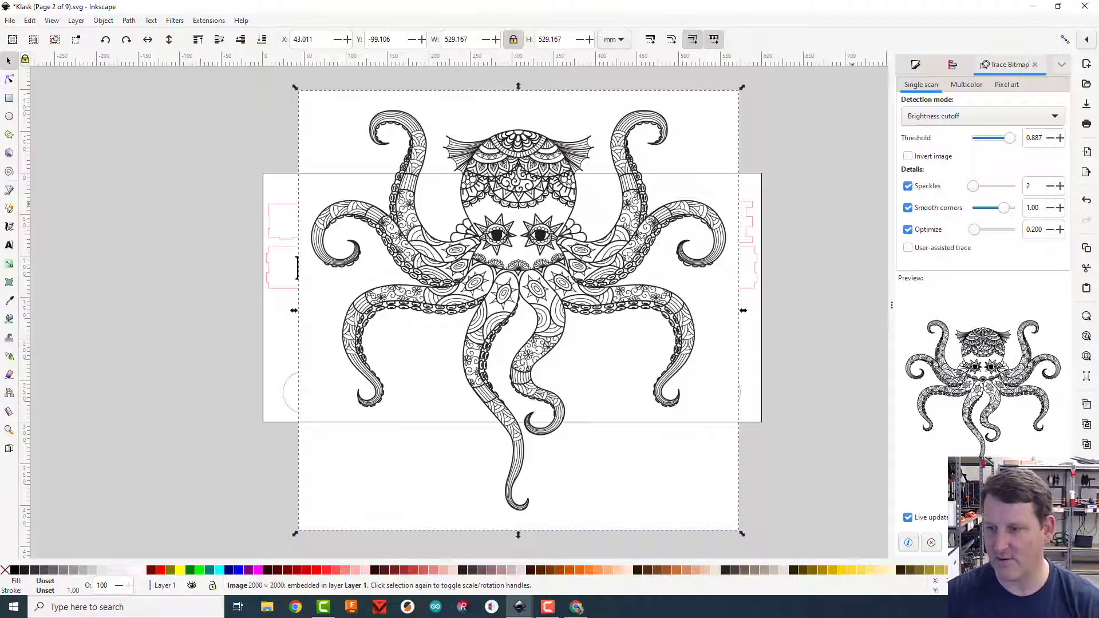
pyautogui.click(1049, 542)
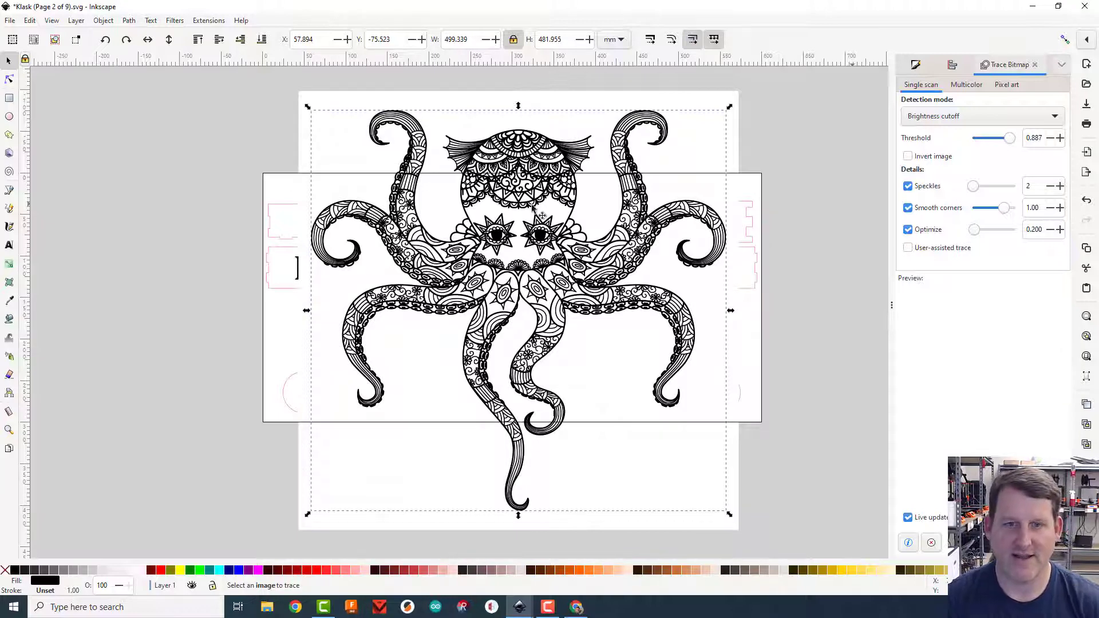
# Move the traced octopus off the original bitmap and delete the bitmap image.
pyautogui.moveTo(443, 162)
pyautogui.mouseDown()
pyautogui.moveTo(268, 194)
pyautogui.moveTo(170, 166)
pyautogui.moveTo(179, 149)
pyautogui.moveTo(195, 163)
pyautogui.mouseUp()
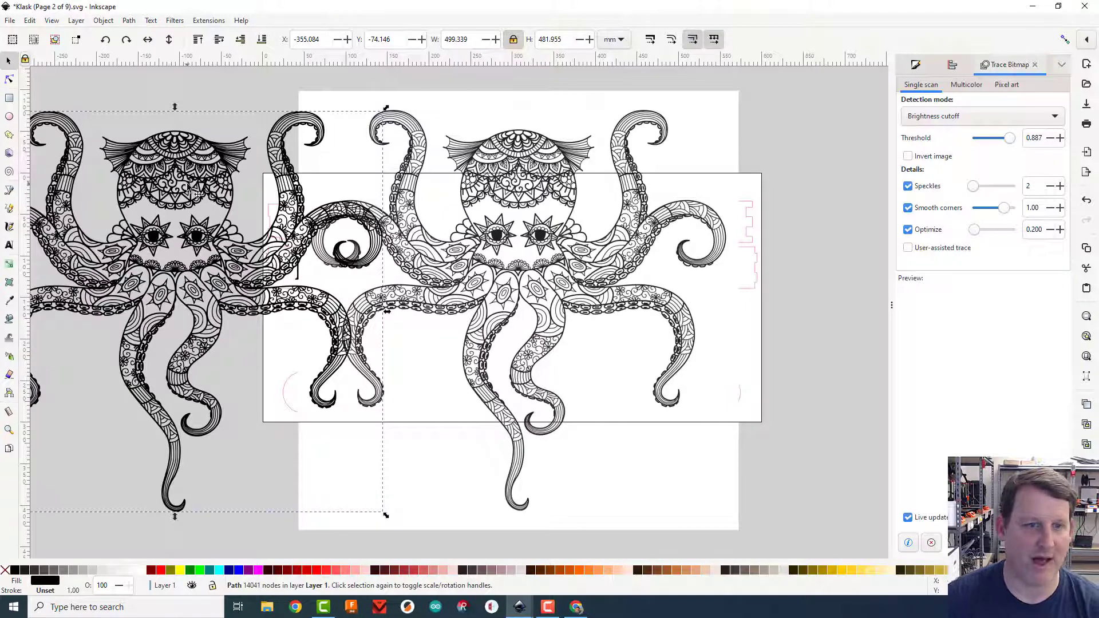
pyautogui.click(553, 209)
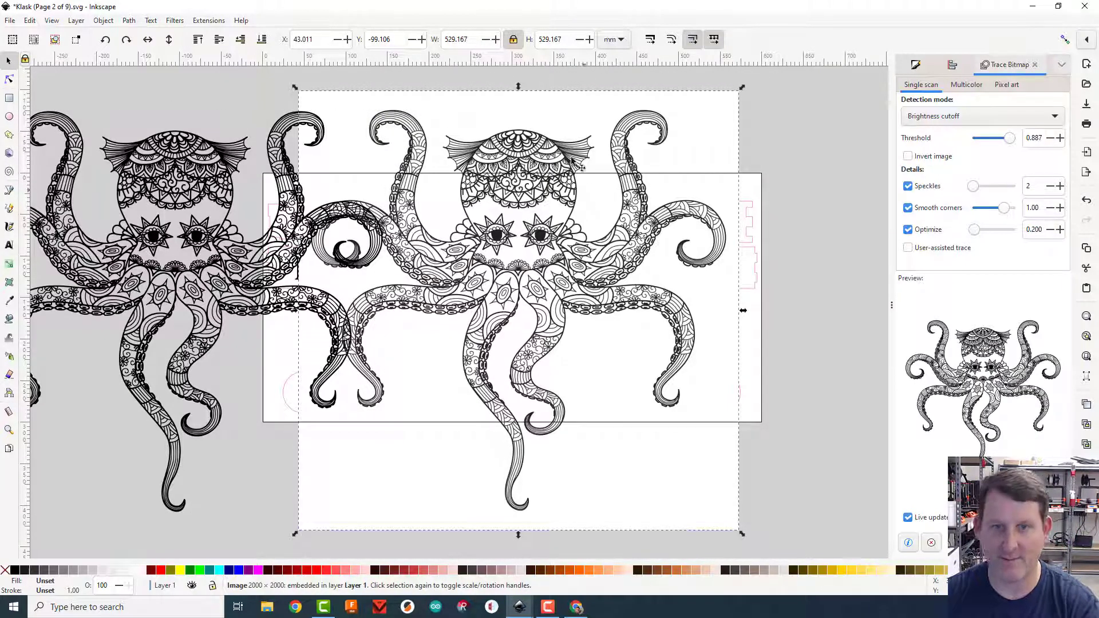
pyautogui.click(574, 118)
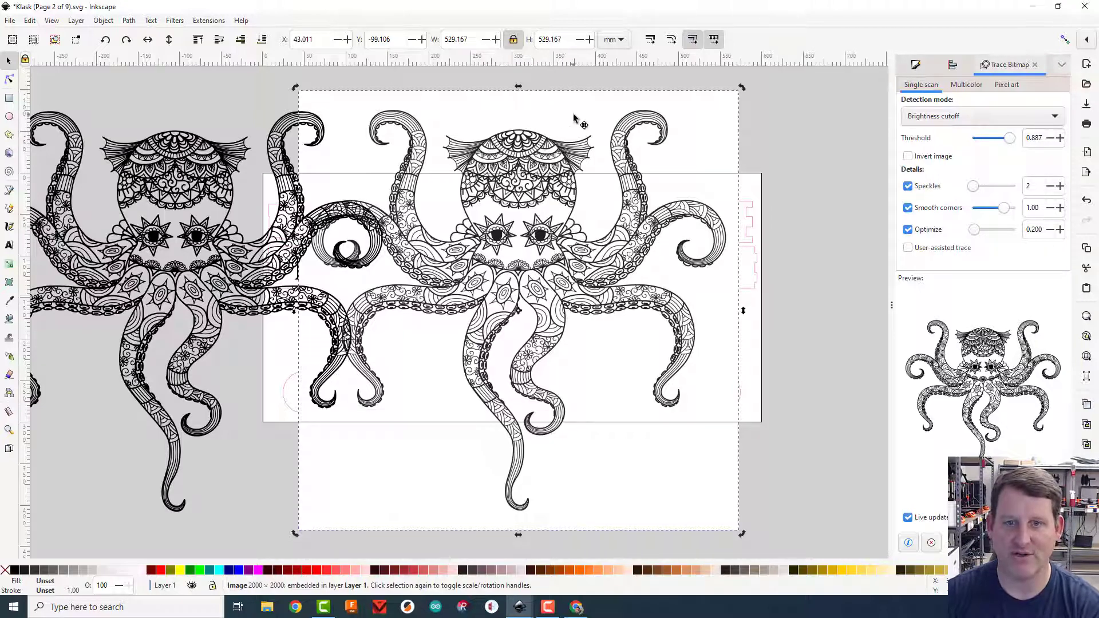
pyautogui.press('Delete')
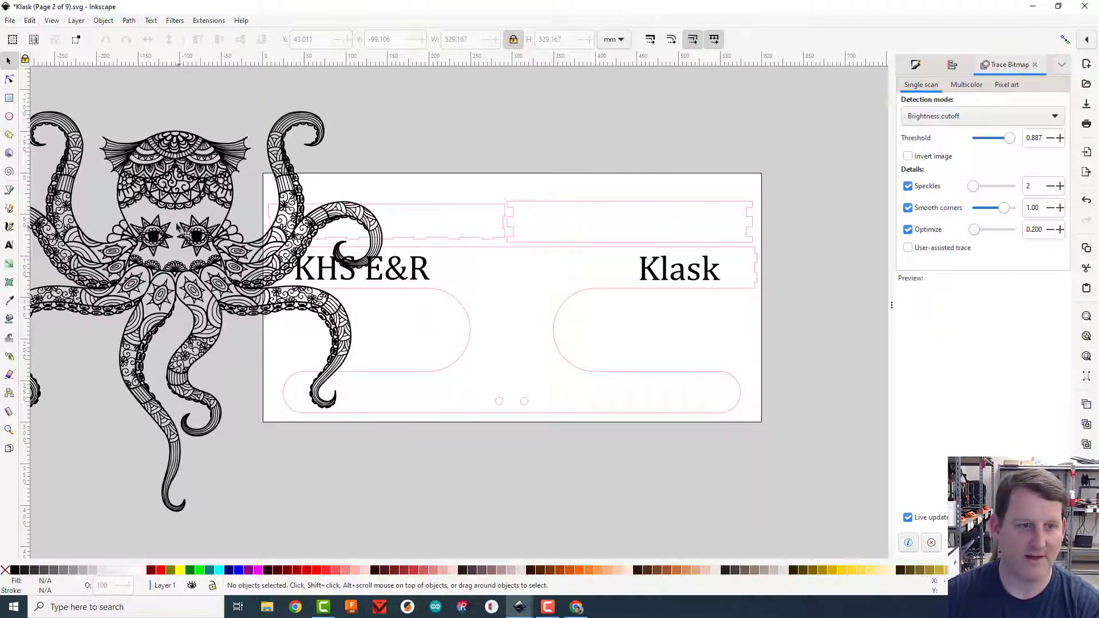
# Scale the traced octopus proportionally to about 146 by 141 mm and place it between the two curved cutouts, about X 233 mm, Y 118 mm.
pyautogui.moveTo(235, 233); pyautogui.dragTo(698, 155)
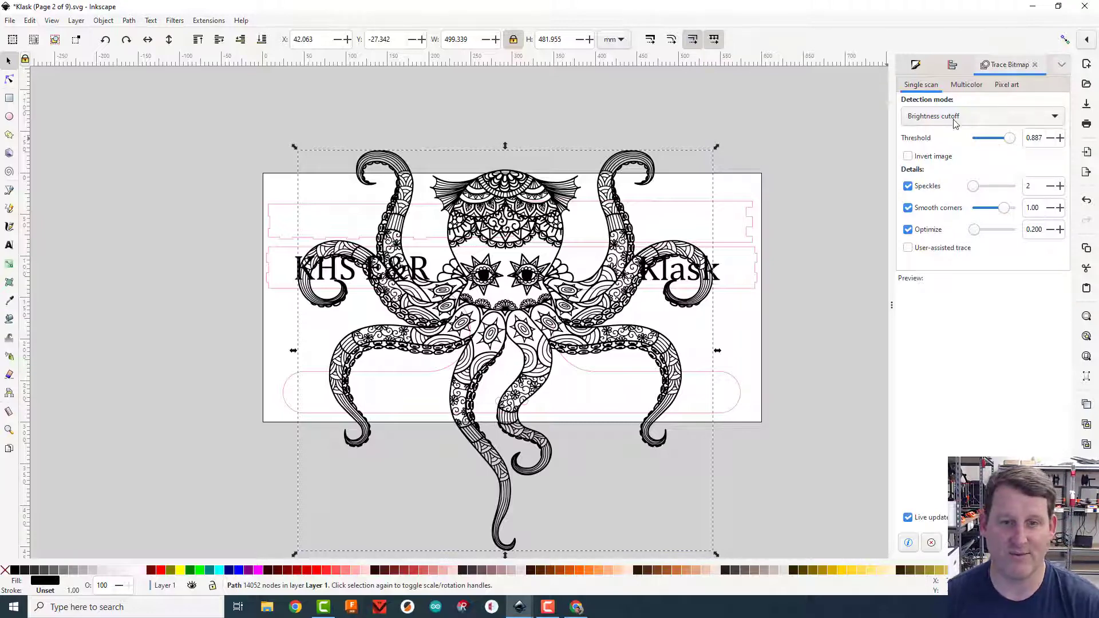
pyautogui.moveTo(717, 150); pyautogui.dragTo(400, 463)
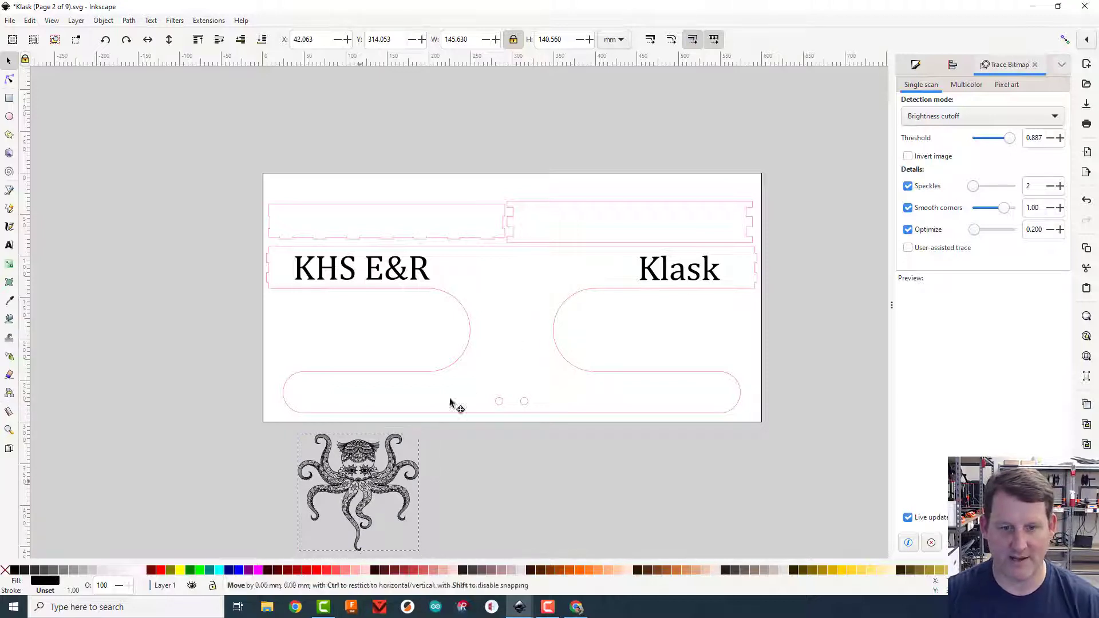
pyautogui.moveTo(450, 401); pyautogui.dragTo(517, 322)
pyautogui.scroll(-2, 518, 323)
pyautogui.scroll(5, 517, 323)
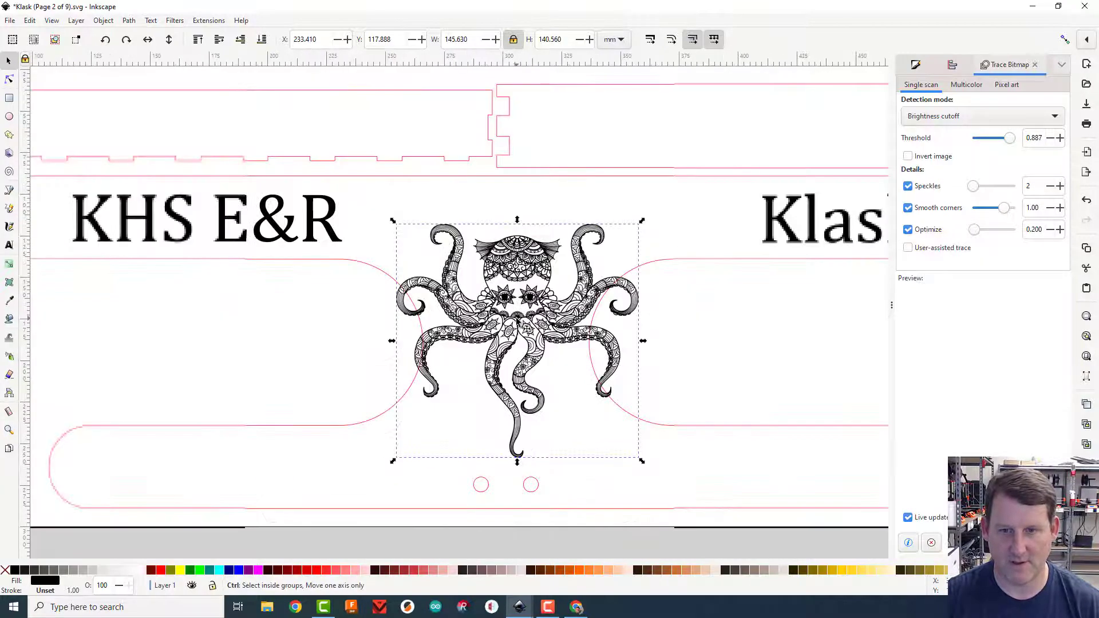
pyautogui.scroll(1, 518, 323)
pyautogui.scroll(1, 518, 323)
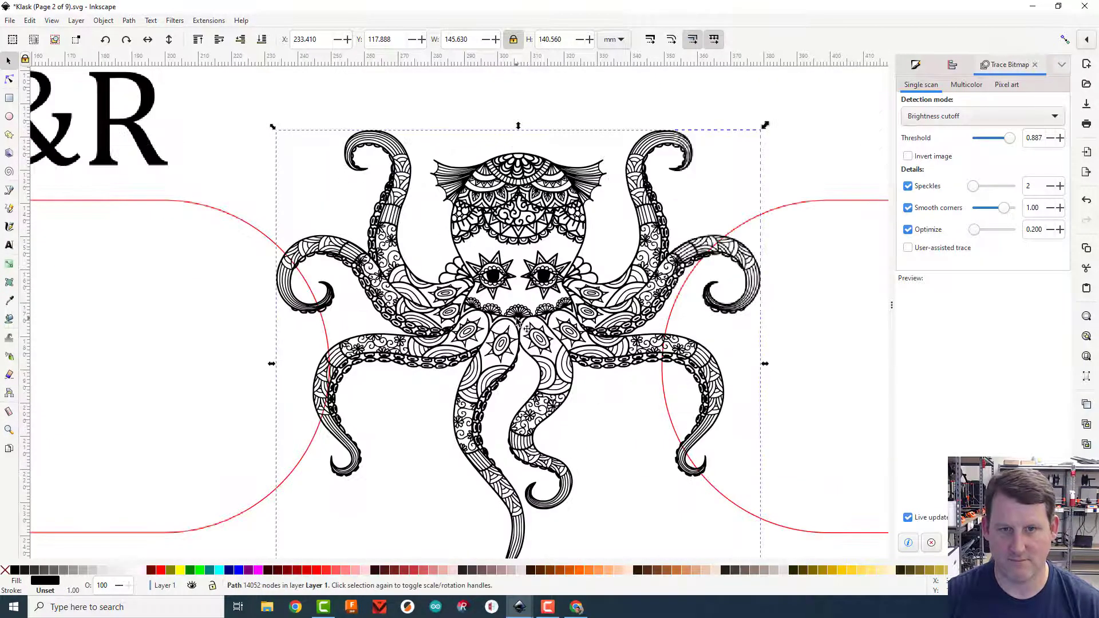
pyautogui.scroll(-2, 527, 328)
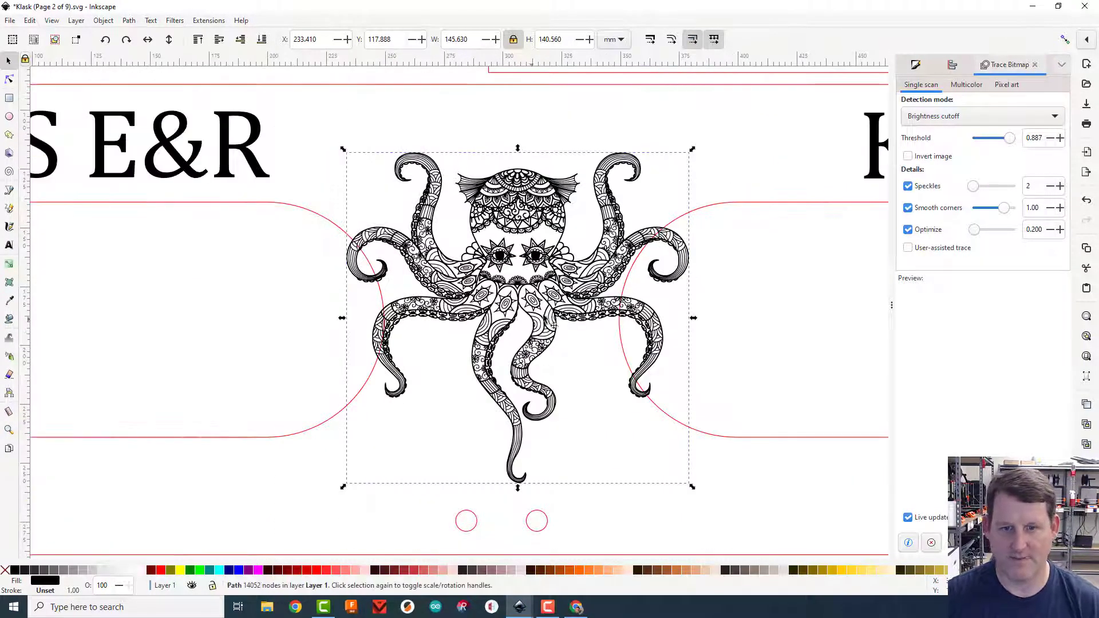
# Move the octopus up between the texts, shrink it to about 128 by 124 mm, and place it at about X 235 mm, Y 91 mm.
pyautogui.moveTo(551, 324); pyautogui.dragTo(529, 245)
pyautogui.moveTo(676, 422); pyautogui.dragTo(644, 382)
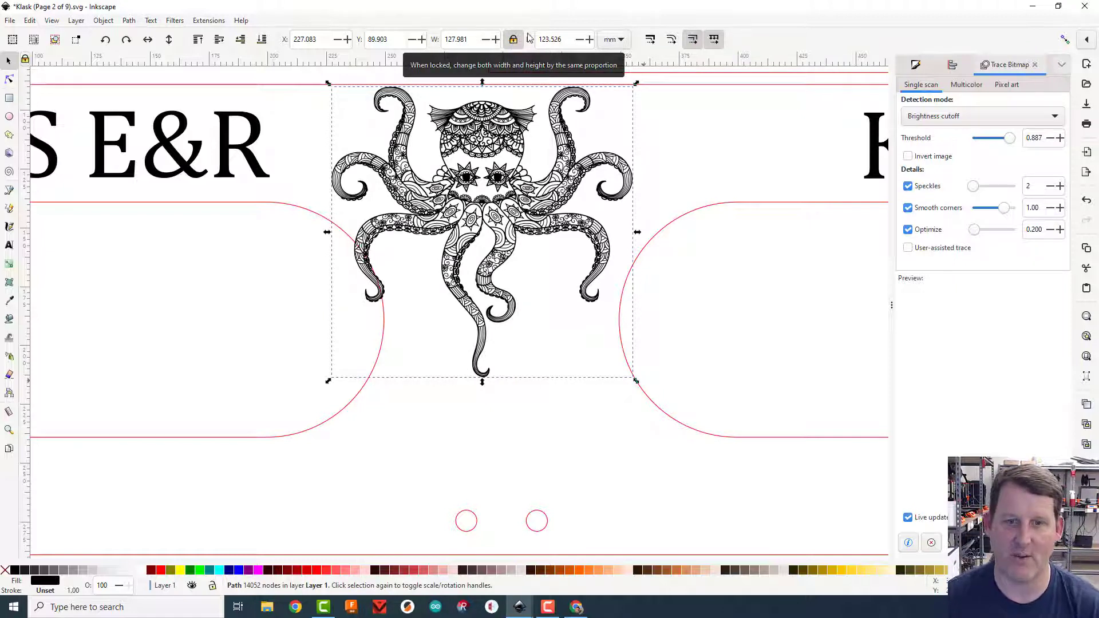
pyautogui.moveTo(505, 215); pyautogui.dragTo(527, 221)
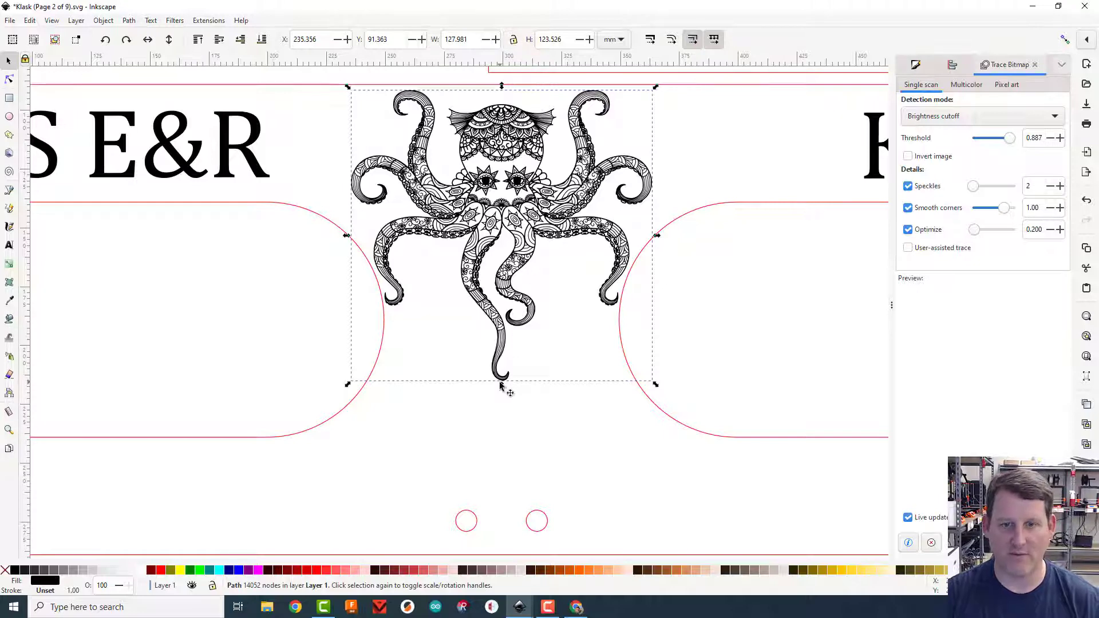
pyautogui.moveTo(501, 386); pyautogui.dragTo(503, 542)
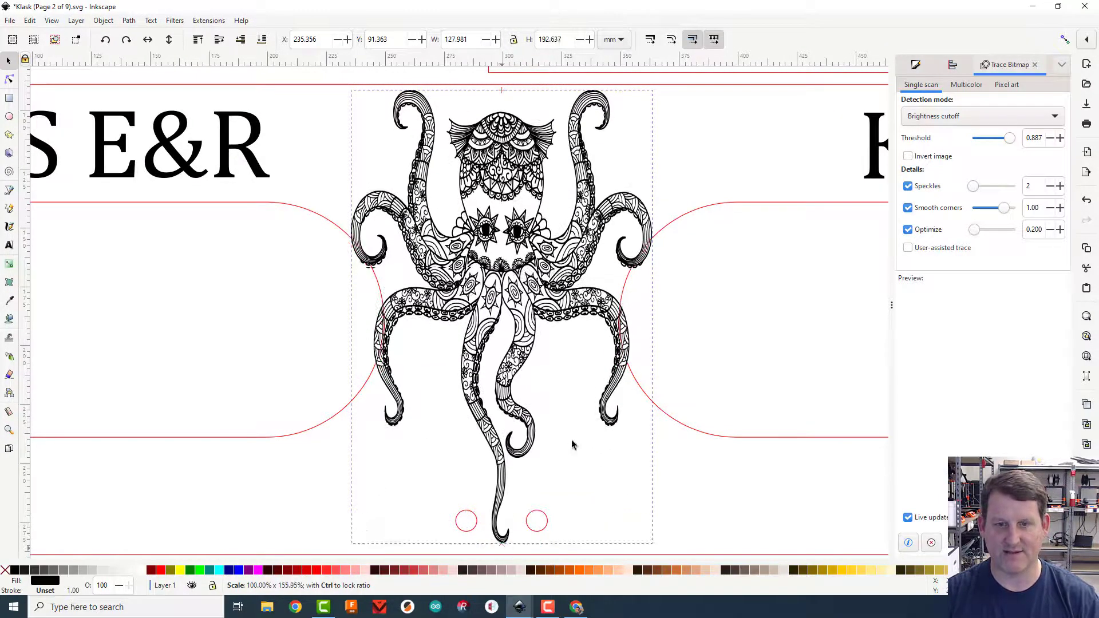
pyautogui.press('ctrl')
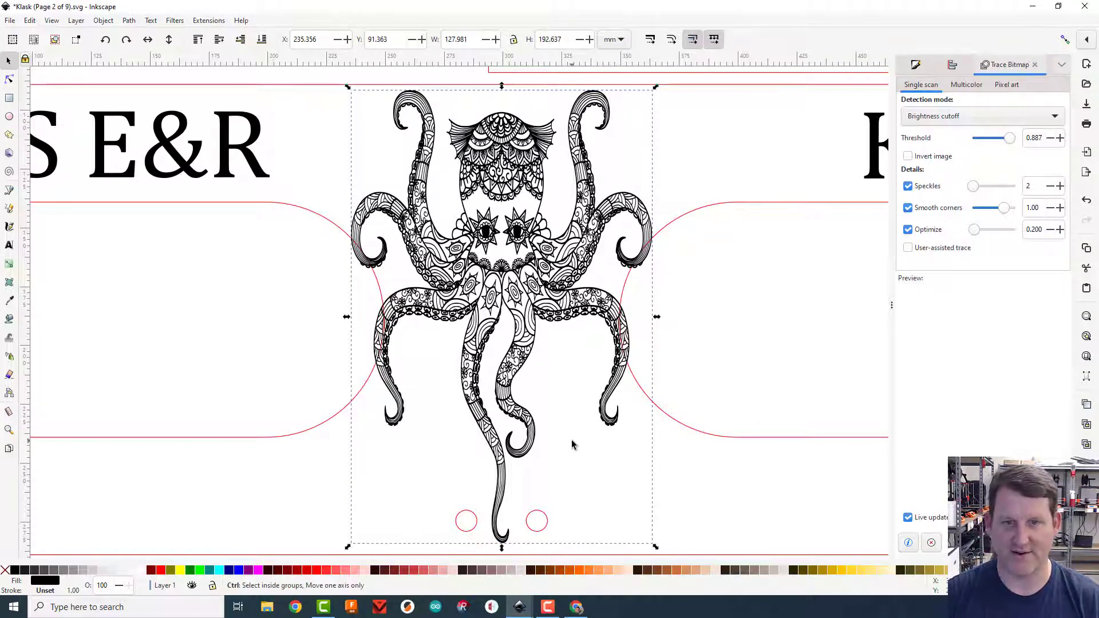
pyautogui.hotkey('ctrl', 'z')
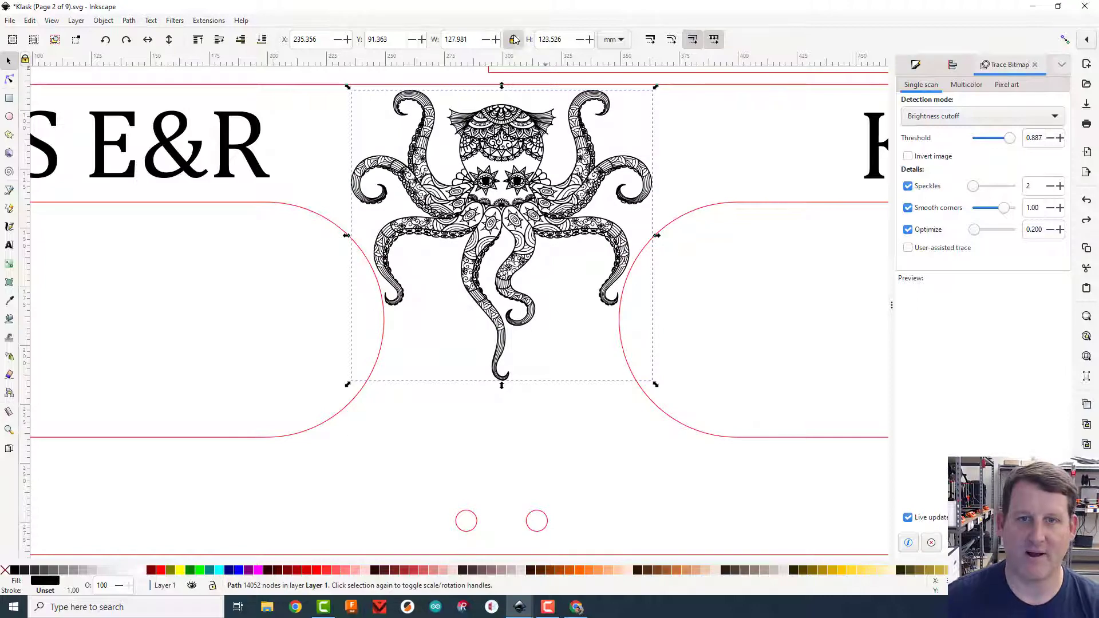
# Group the "KHS E&R" and "Klask" texts with the traced octopus and copy the group.
pyautogui.scroll(-2, 584, 259)
pyautogui.scroll(2, 584, 263)
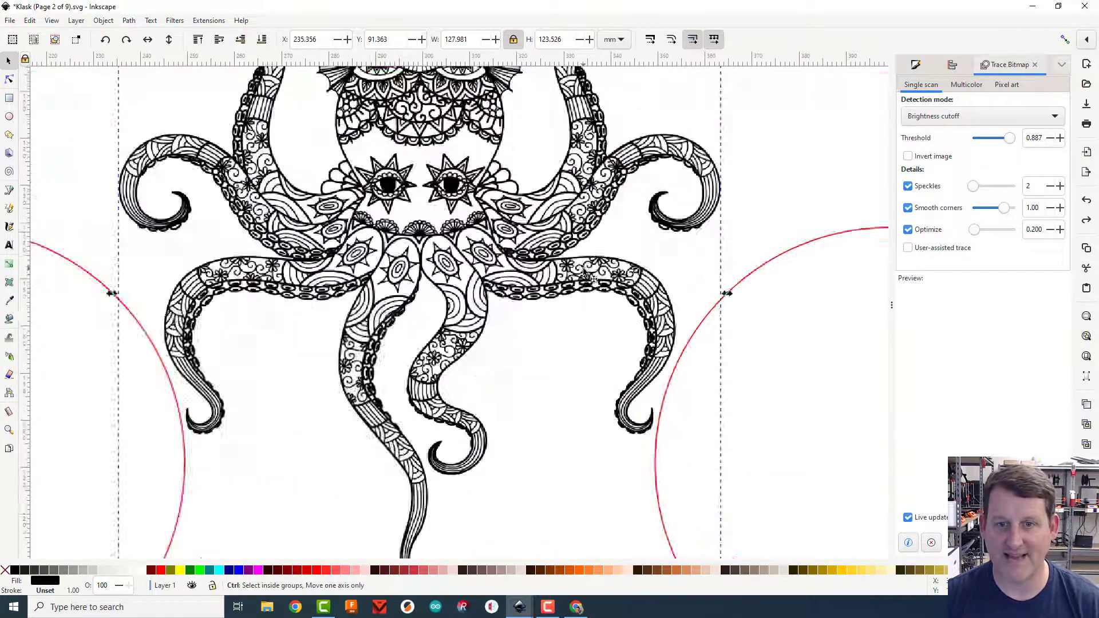
pyautogui.scroll(-2, 585, 274)
pyautogui.scroll(-2, 590, 277)
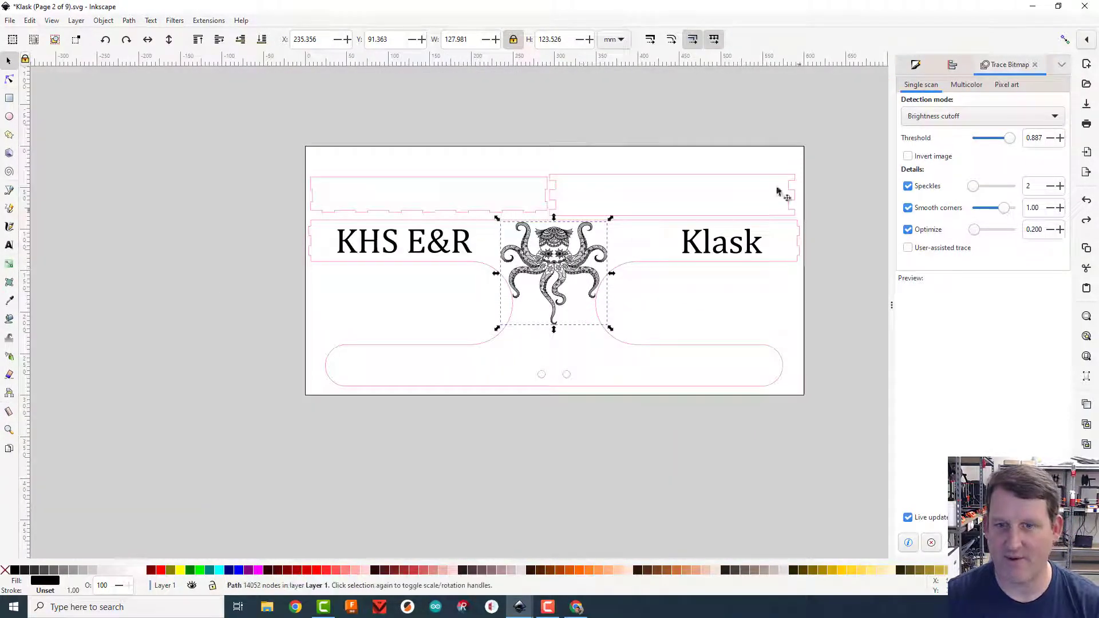
pyautogui.moveTo(217, 181); pyautogui.dragTo(835, 343)
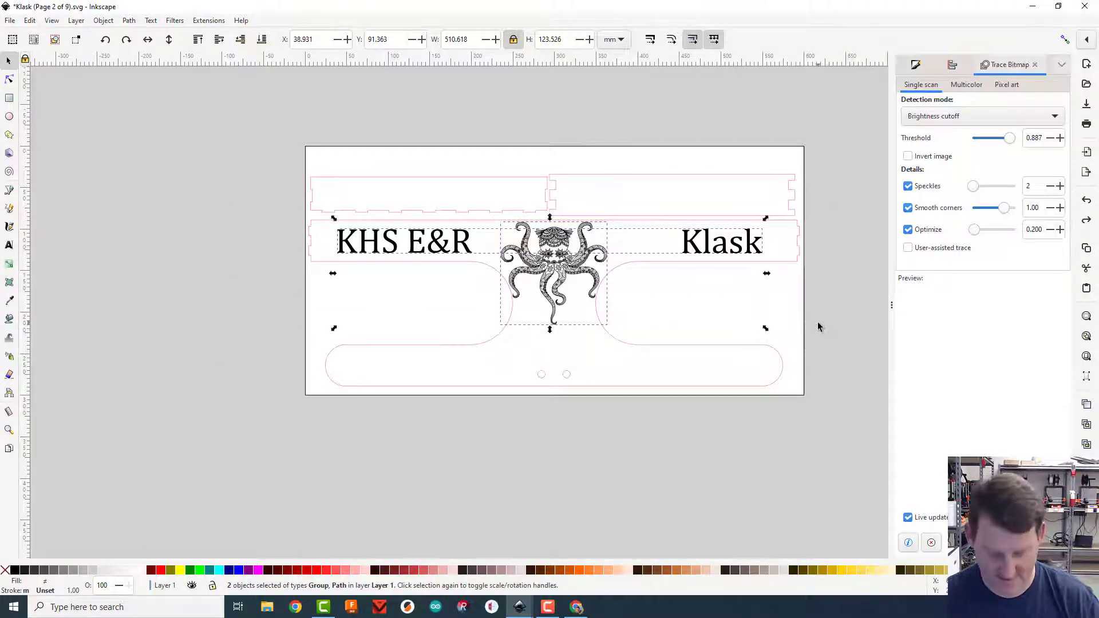
pyautogui.press('ctrl')
pyautogui.hotkey('ctrl', 'g')
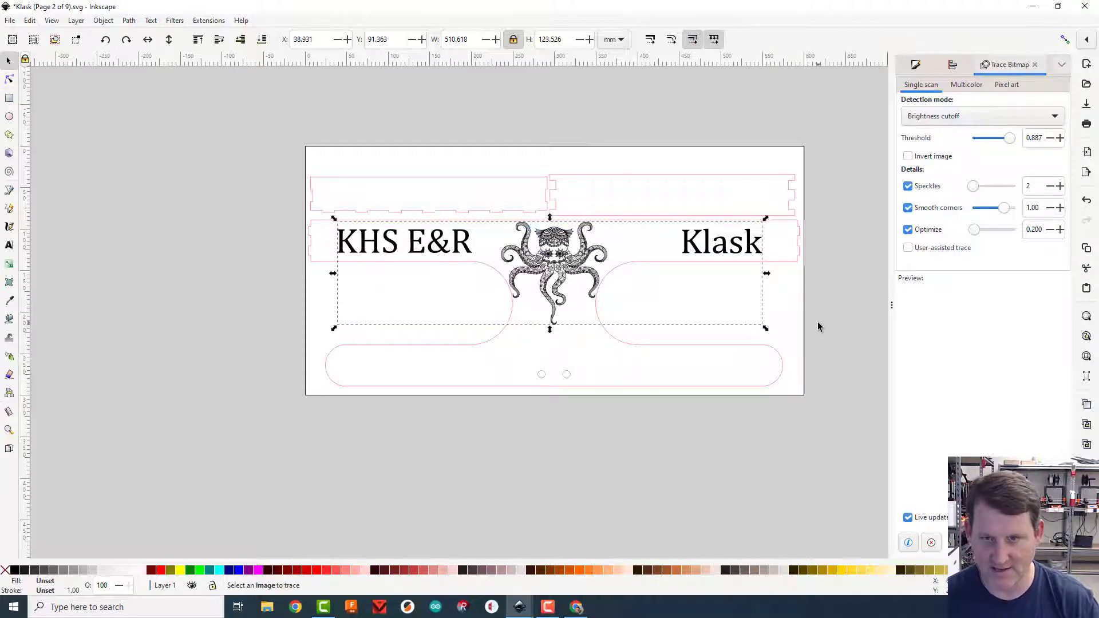
pyautogui.press('ctrl')
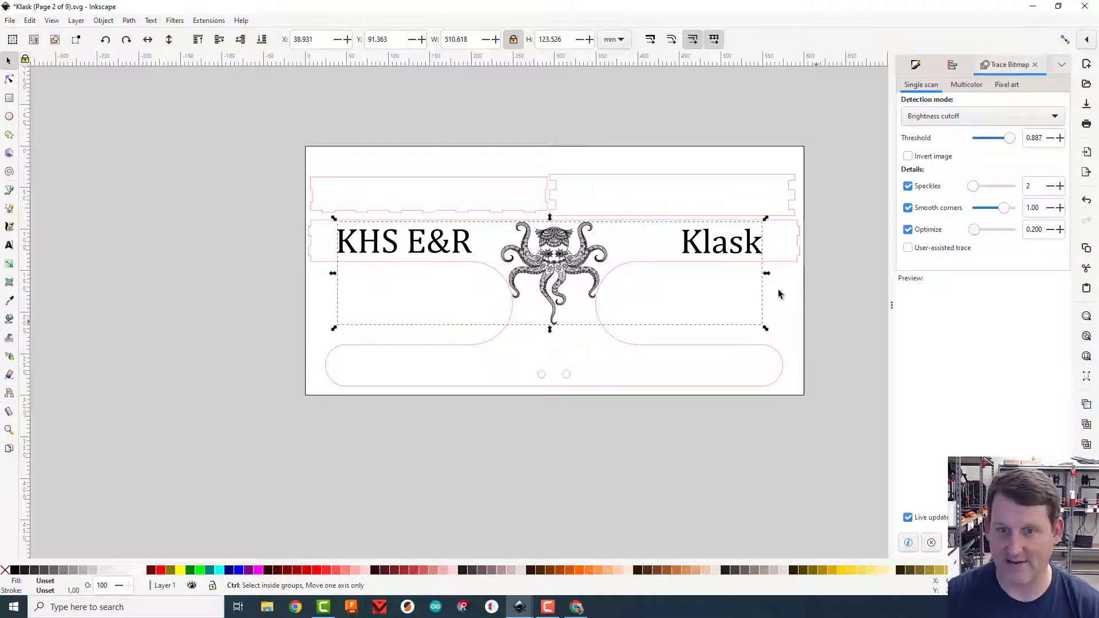
pyautogui.click(546, 101)
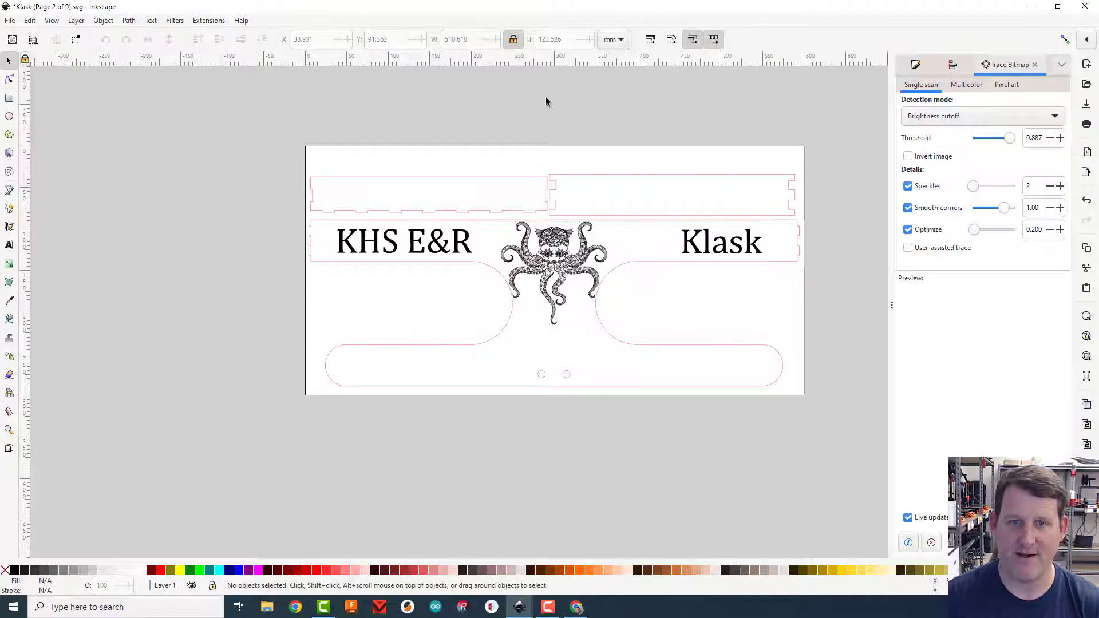
# Save the Klask page 2 drawing and close it.
pyautogui.click(10, 21)
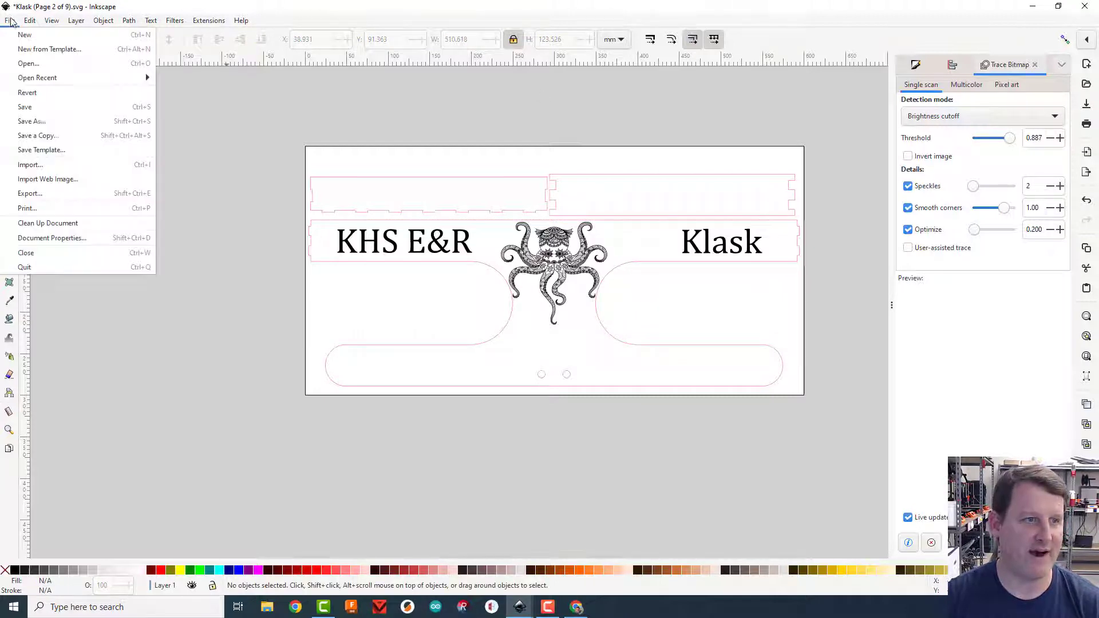
pyautogui.click(30, 92)
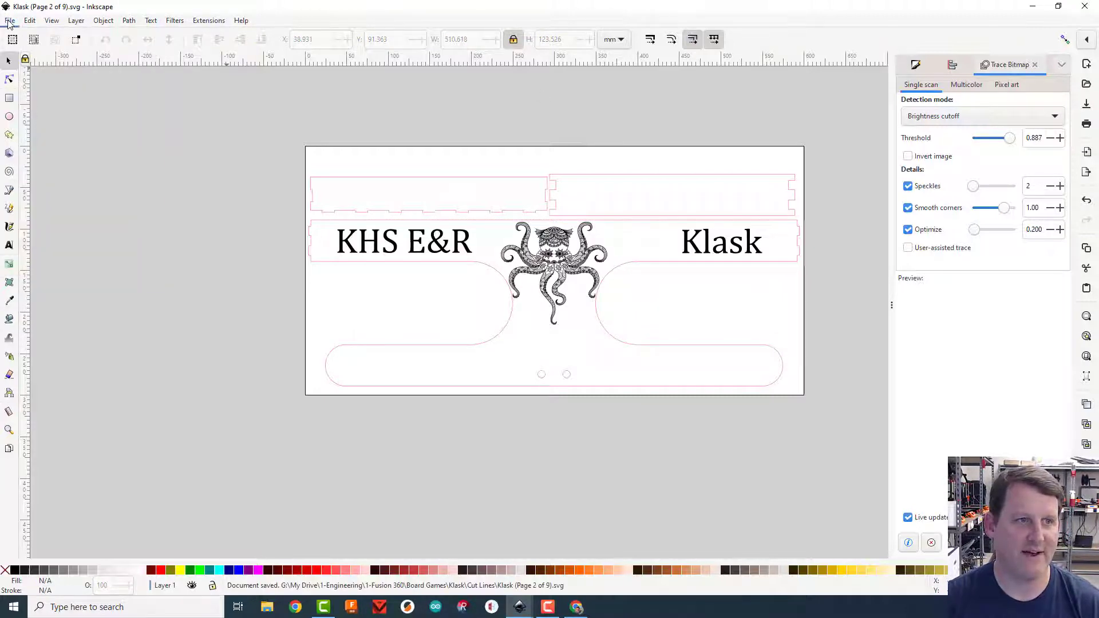
pyautogui.click(10, 20)
pyautogui.click(36, 258)
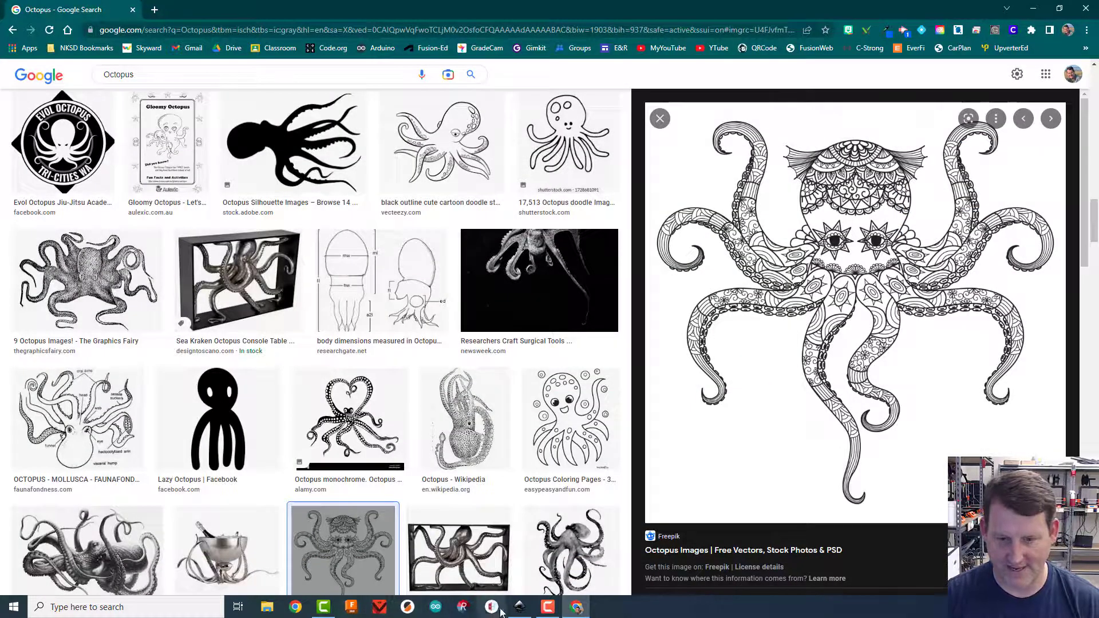
# Switch back to Inkscape and open the recent drawing Klask (Page 3 of 9).svg.
pyautogui.click(519, 607)
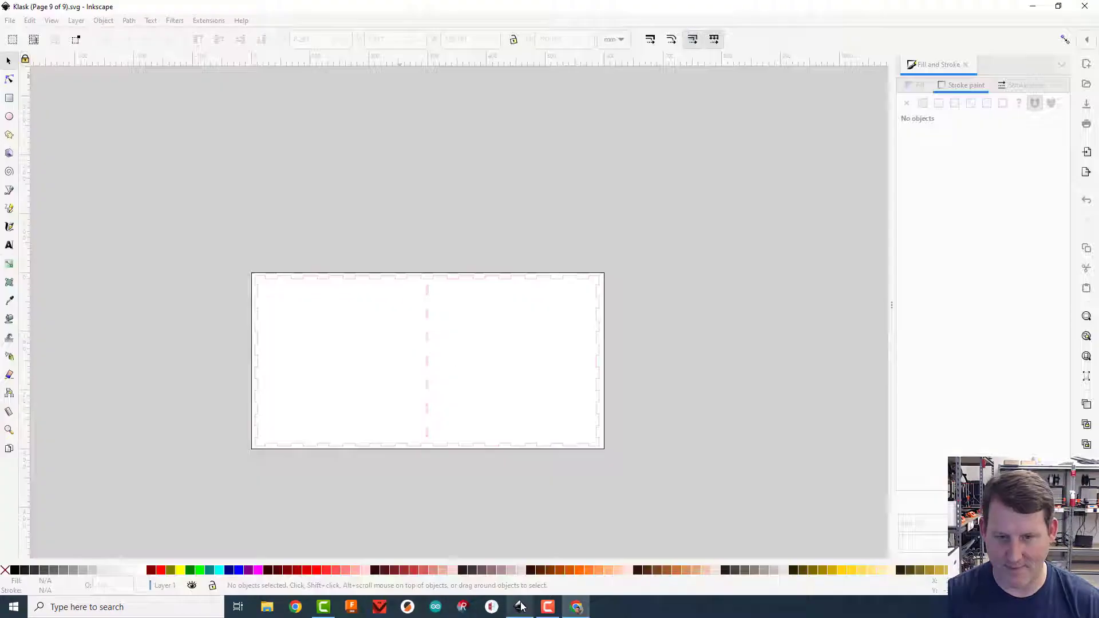
pyautogui.click(10, 21)
pyautogui.moveTo(25, 86)
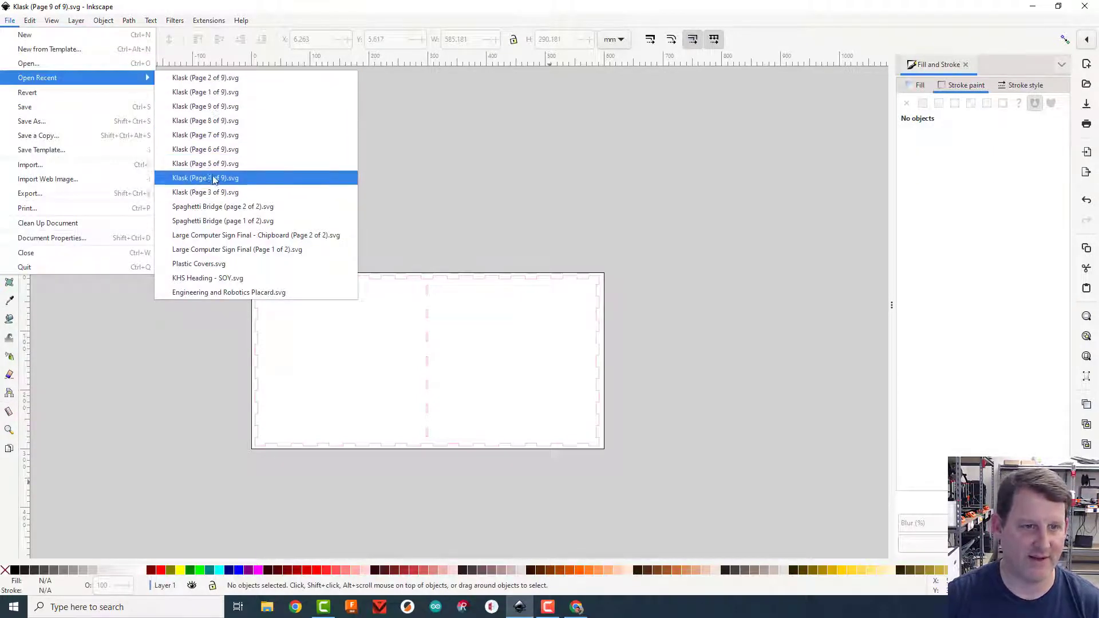
pyautogui.click(291, 188)
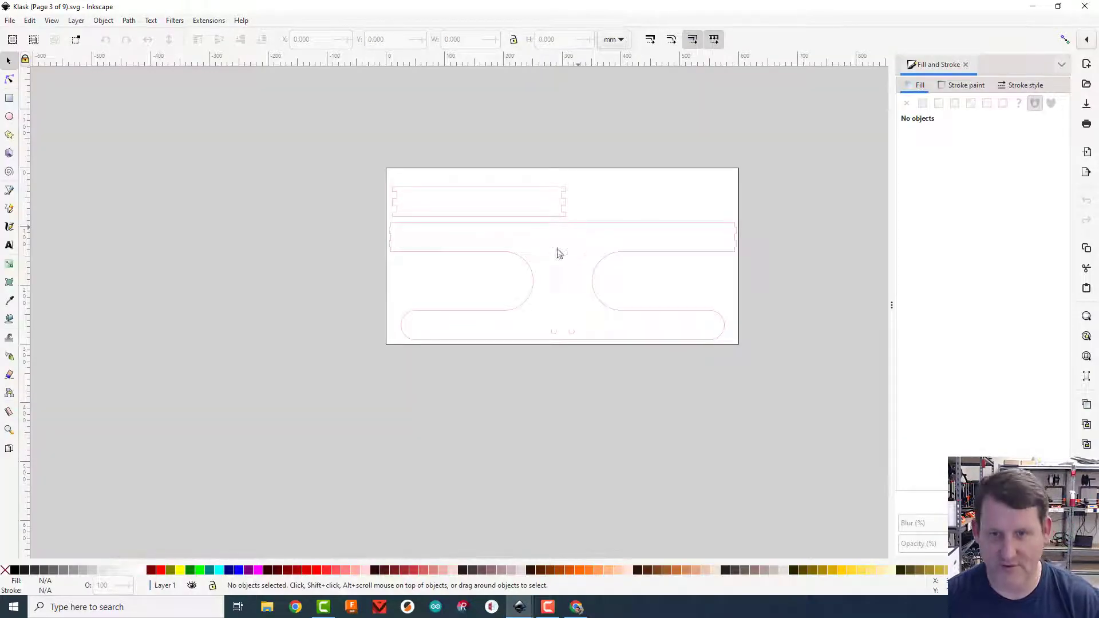
# Paste the text and octopus group onto the page 3 panel and center it between the cutouts, about X 40.5 mm, Y 96 mm.
pyautogui.hotkey('ctrl', 'alt', 'v')
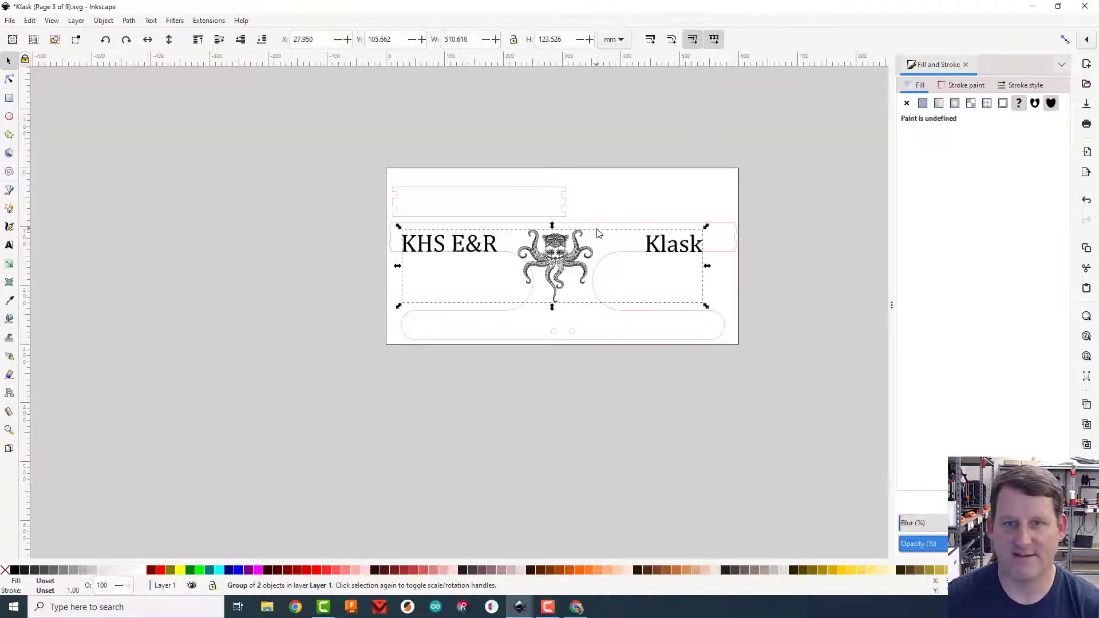
pyautogui.keyDown('ctrl'); pyautogui.scroll(-1, 571, 278); pyautogui.keyUp('ctrl')
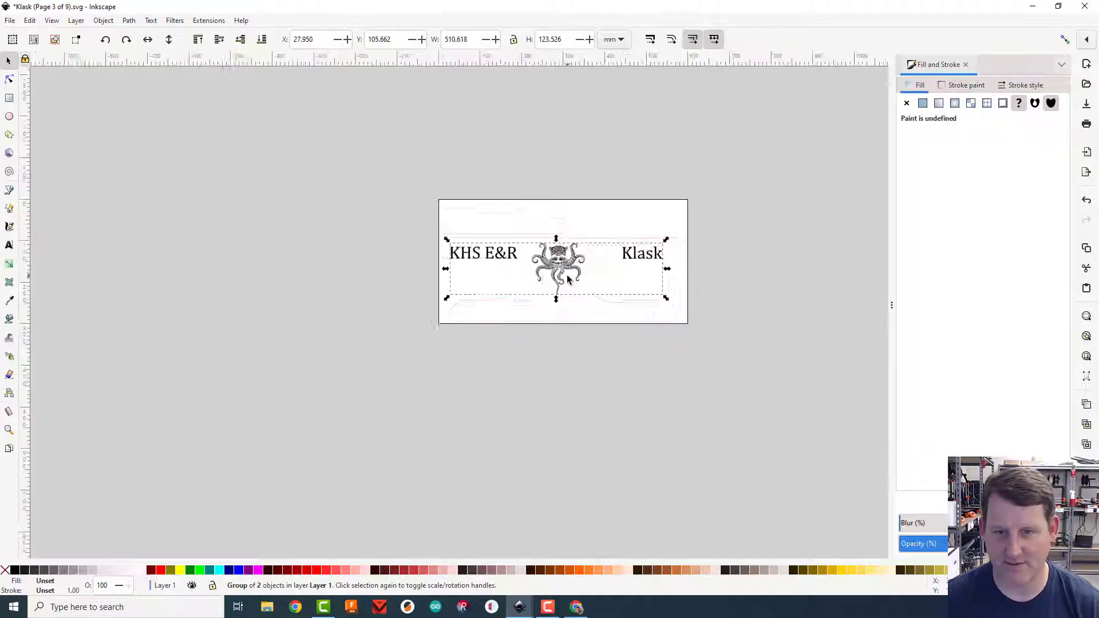
pyautogui.keyDown('ctrl'); pyautogui.scroll(2, 570, 281); pyautogui.keyUp('ctrl')
pyautogui.keyDown('ctrl'); pyautogui.scroll(4, 569, 280); pyautogui.keyUp('ctrl')
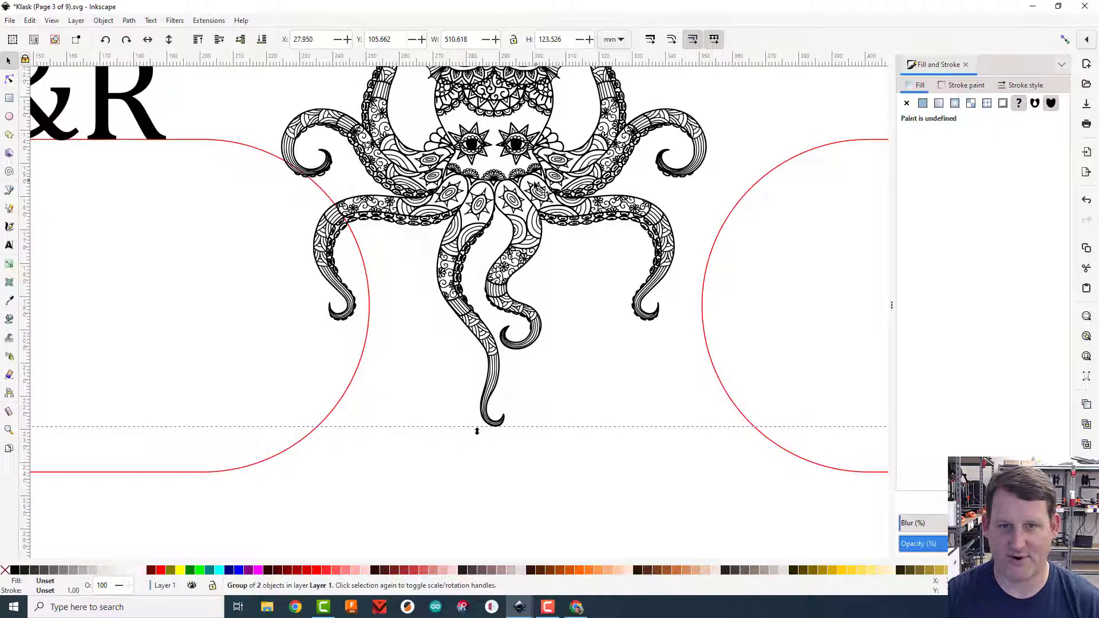
pyautogui.moveTo(577, 166)
pyautogui.mouseDown()
pyautogui.moveTo(598, 163)
pyautogui.moveTo(586, 161)
pyautogui.mouseUp()
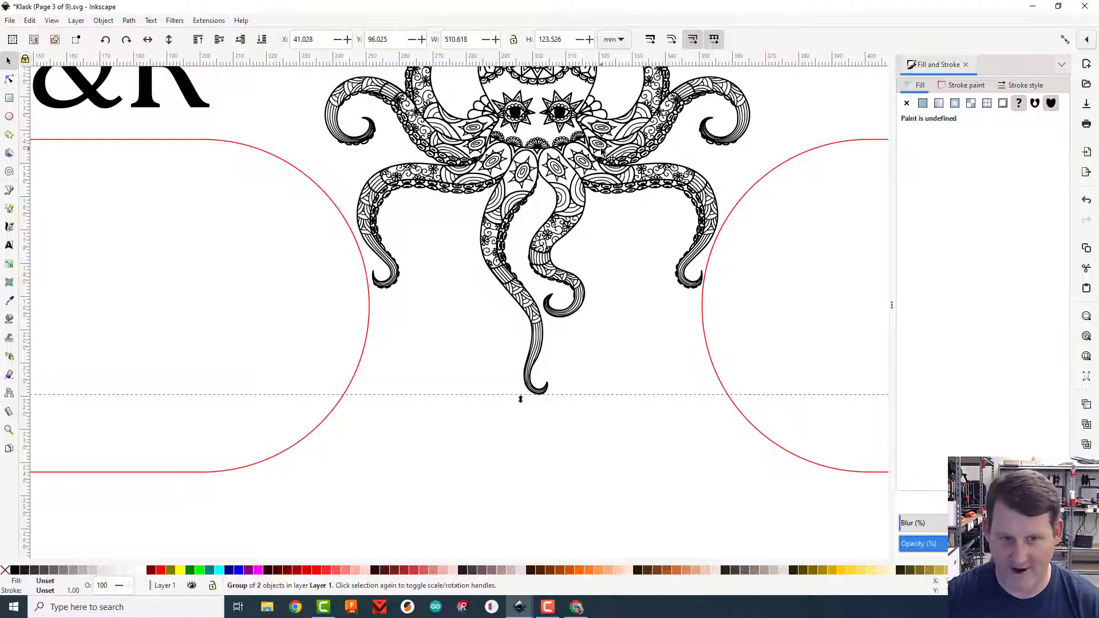
pyautogui.press('Left')
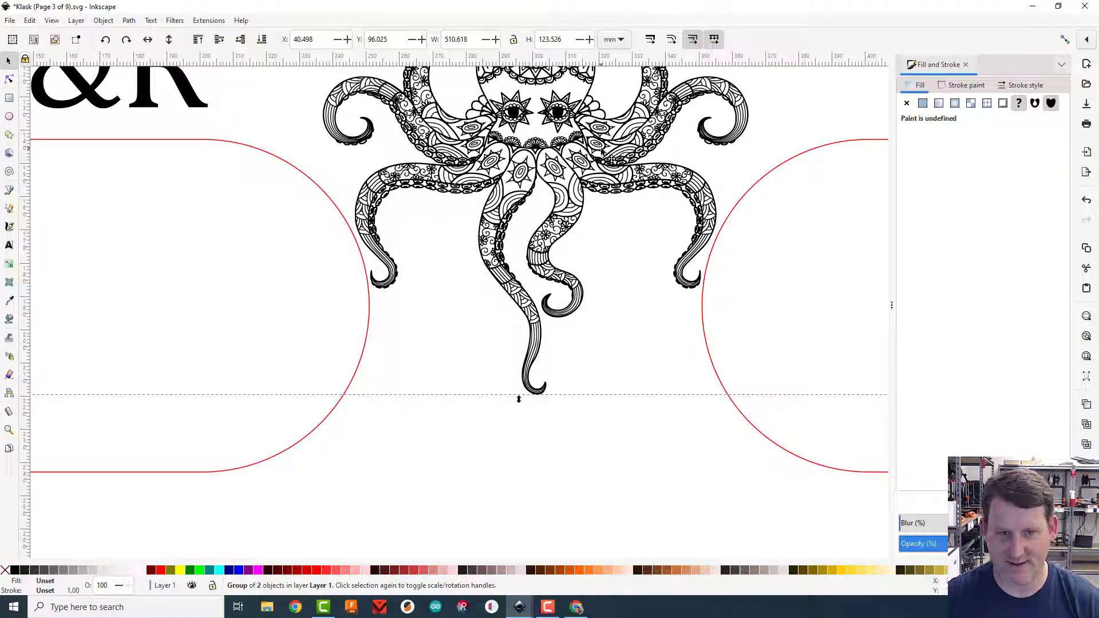
# Nudge the pasted group up slightly to about Y 95.5 mm and deselect it.
pyautogui.scroll(2, 611, 158)
pyautogui.scroll(-5, 612, 158)
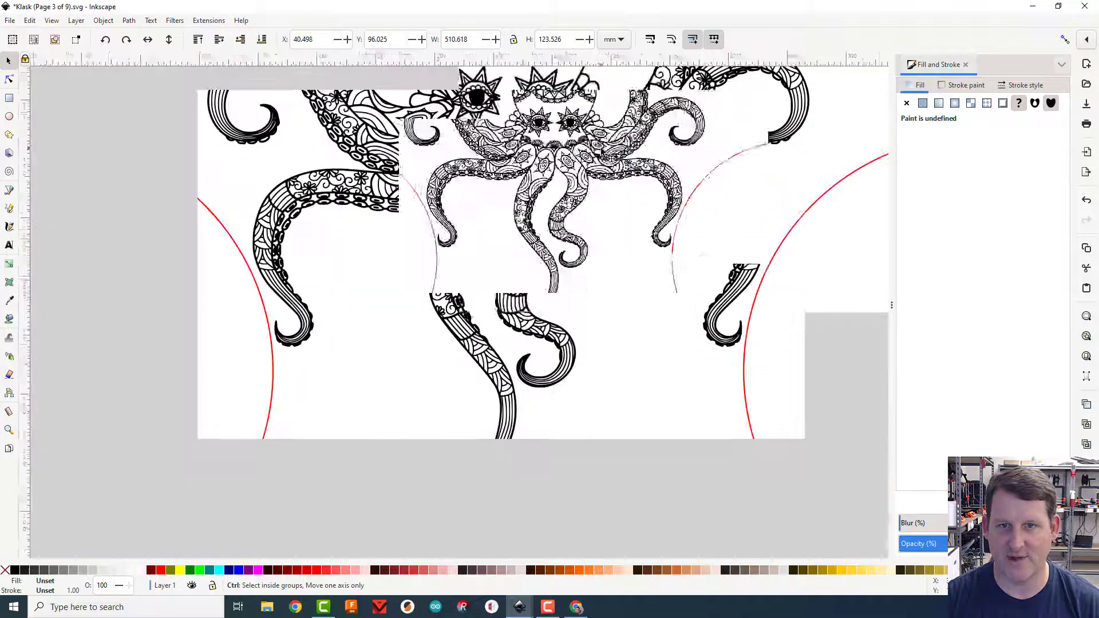
pyautogui.scroll(-1, 612, 157)
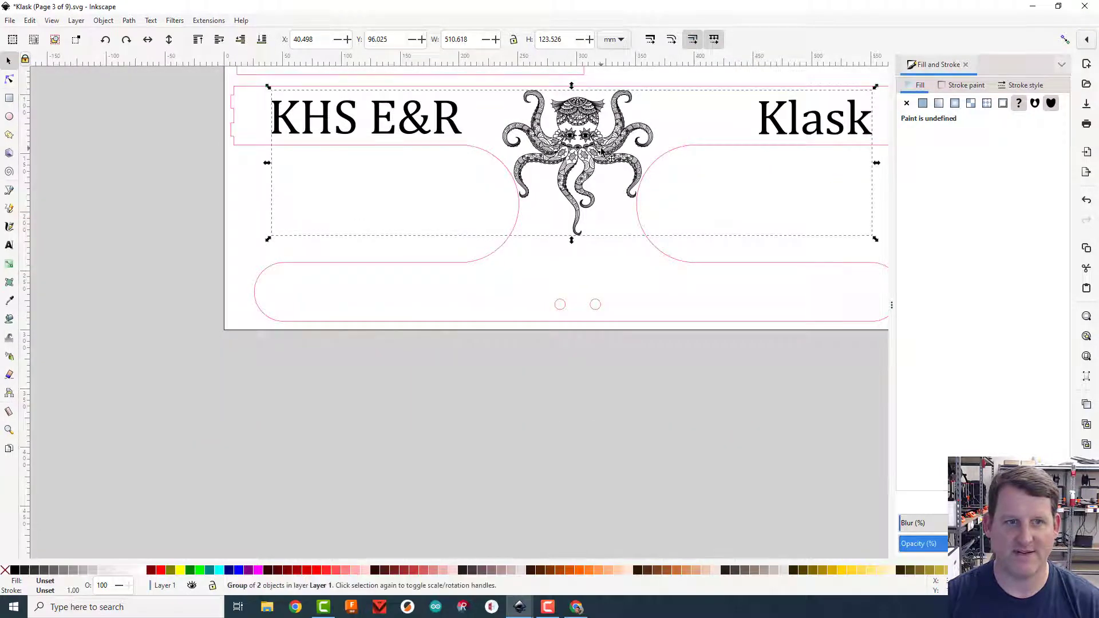
pyautogui.press('Up')
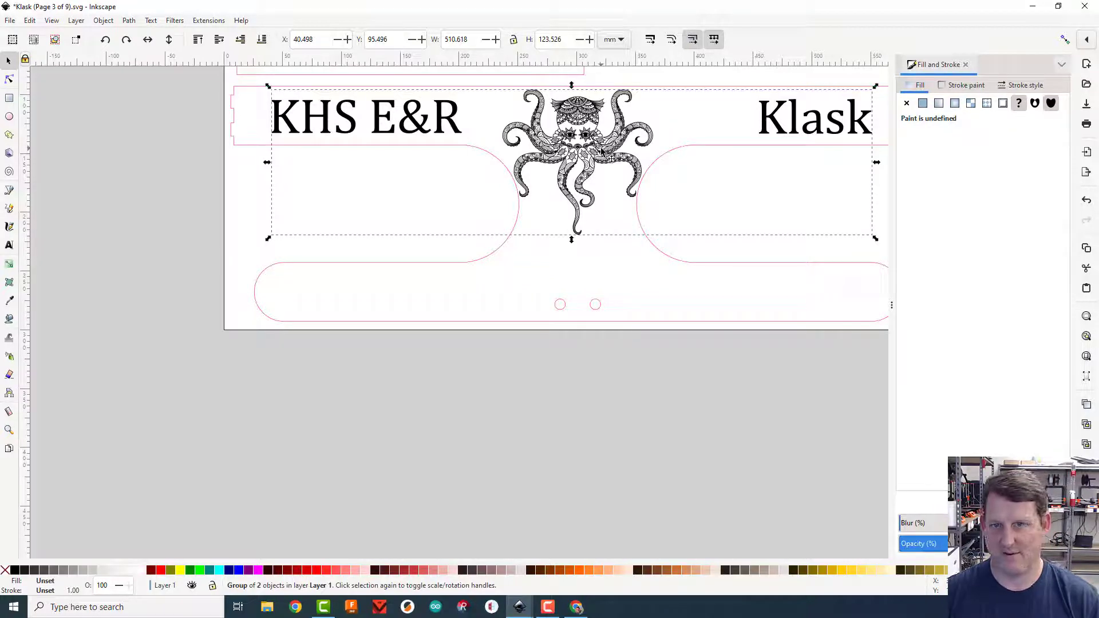
pyautogui.click(612, 383)
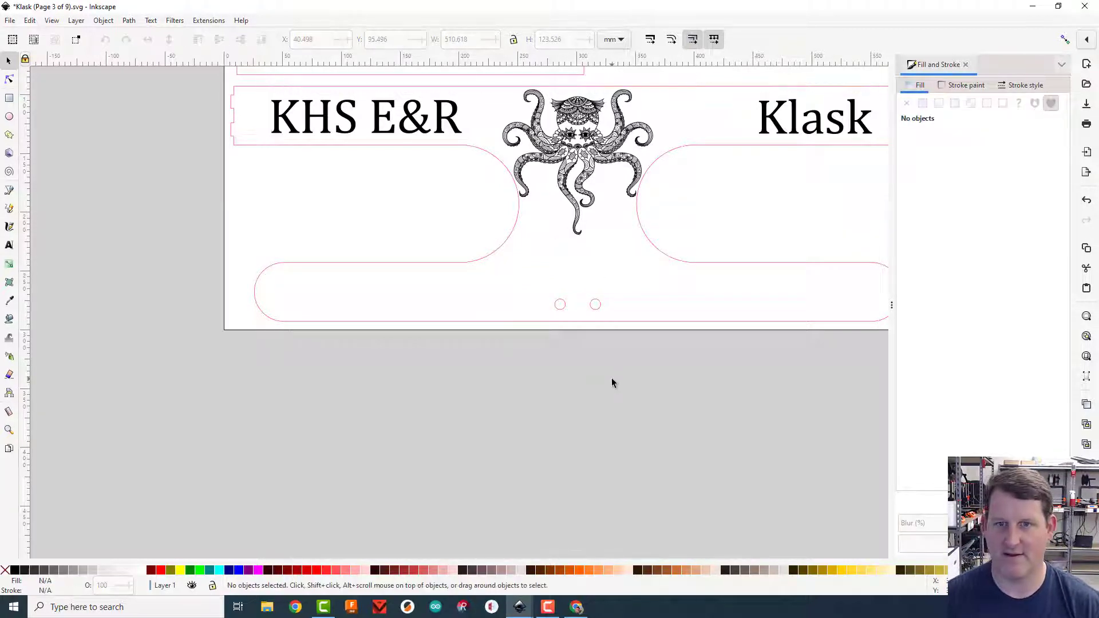
# Save the decorated Klask page 3 drawing.
pyautogui.scroll(-2, 611, 379)
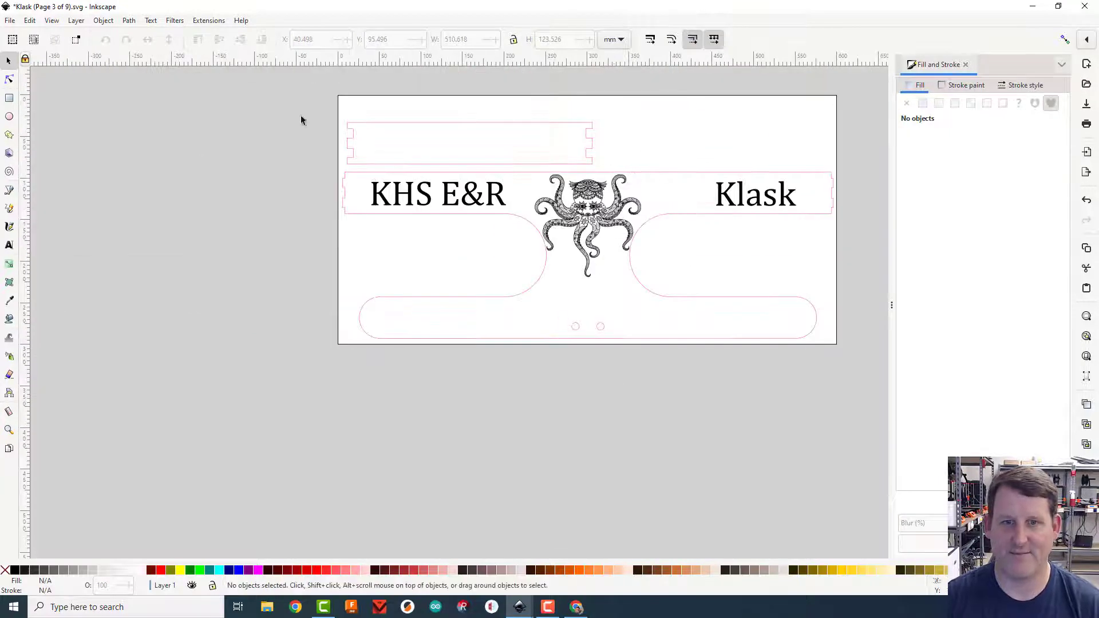
pyautogui.click(10, 20)
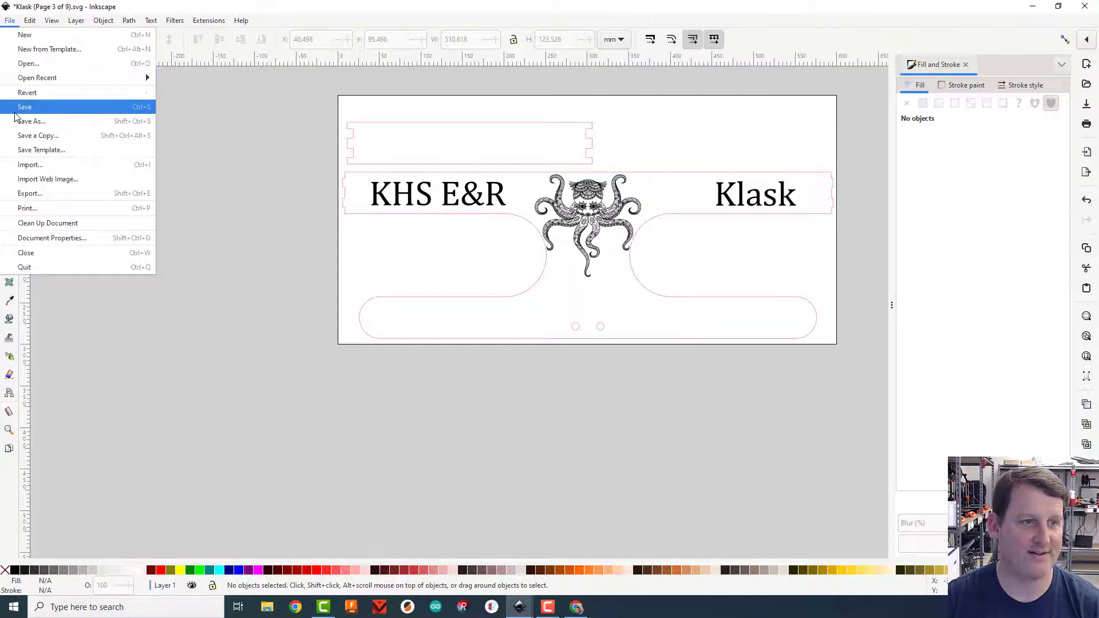
pyautogui.click(34, 107)
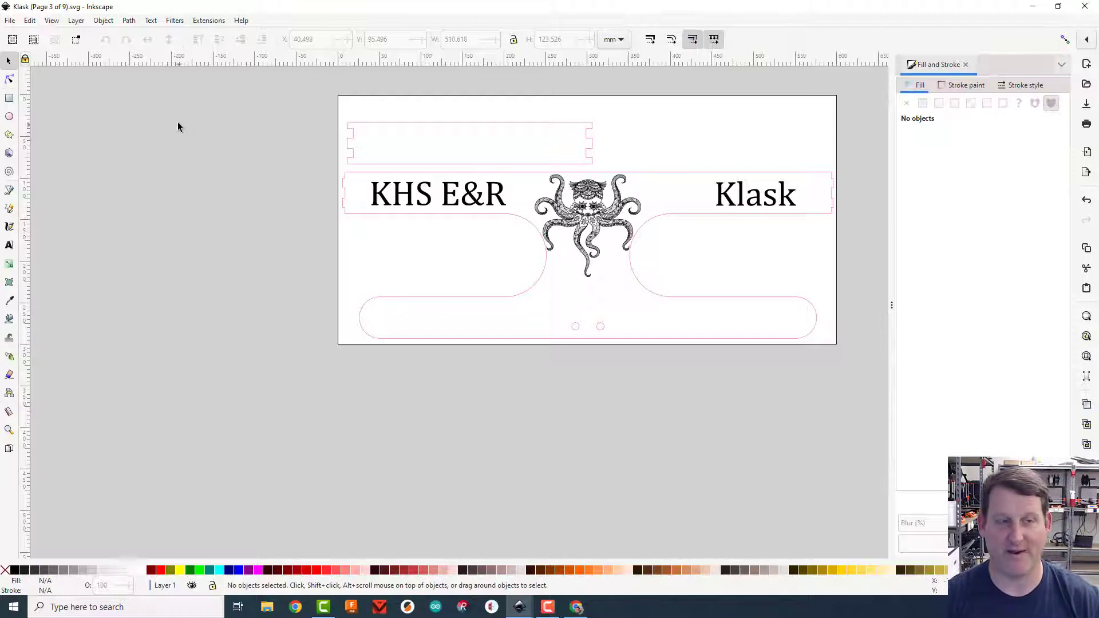
pyautogui.click(9, 20)
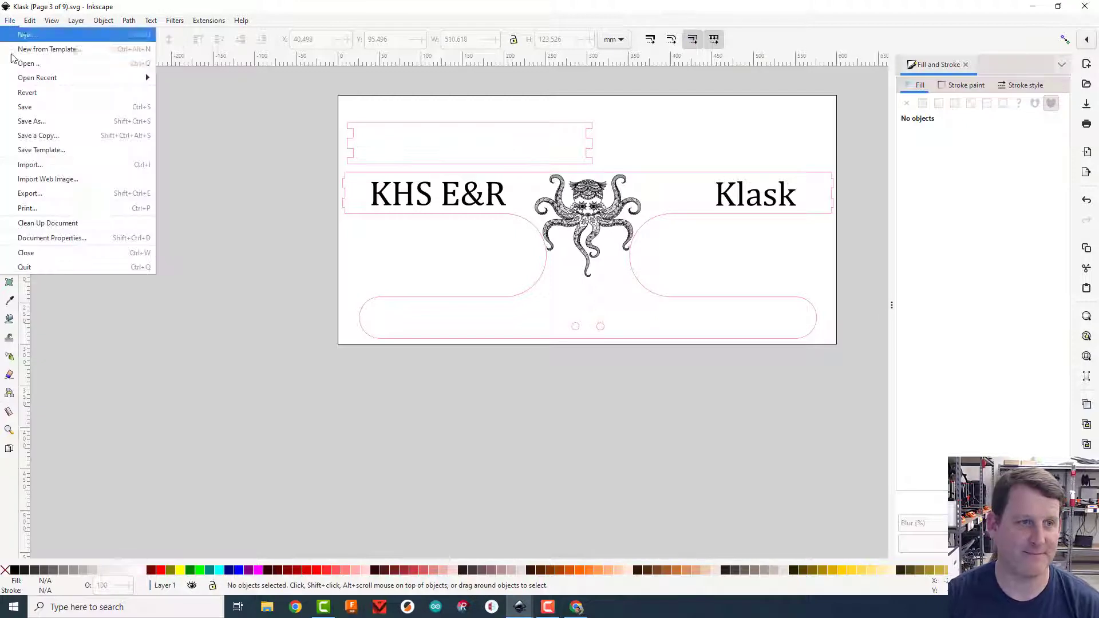
pyautogui.click(24, 109)
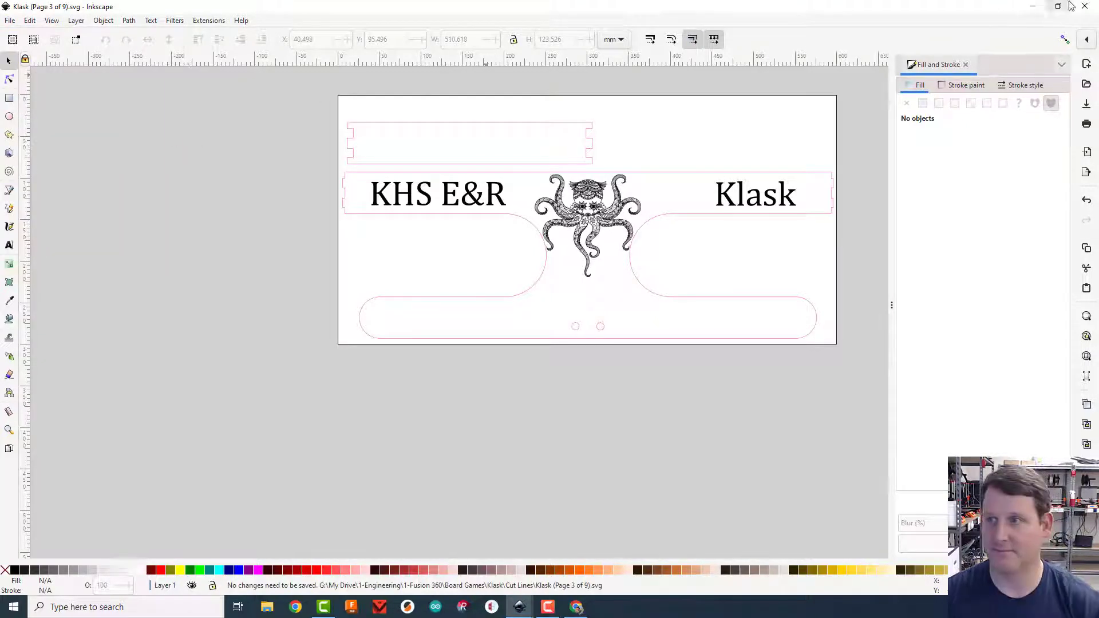